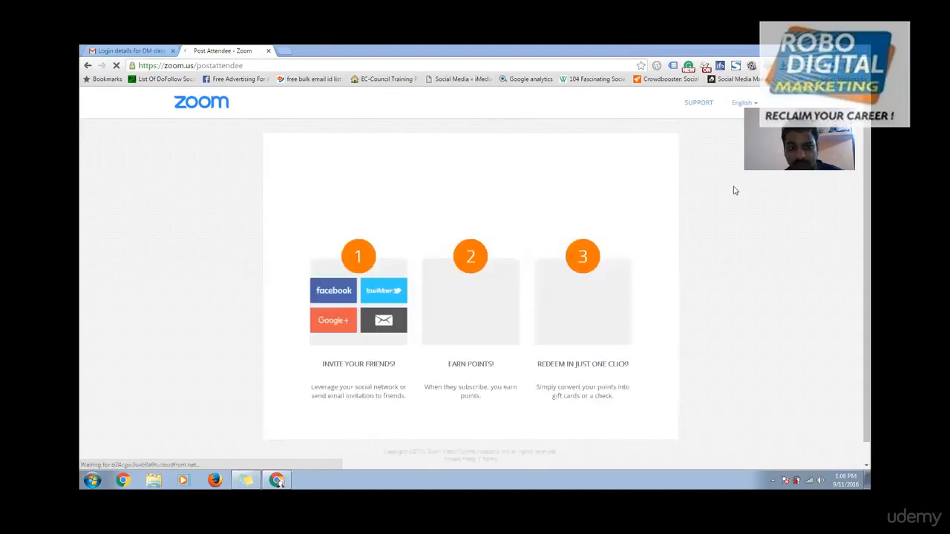
Step: Close the Zoom attendee tab, return to the Gmail inbox, and open a blank new tab
{"action": "left_click", "coordinate": [268, 50]}
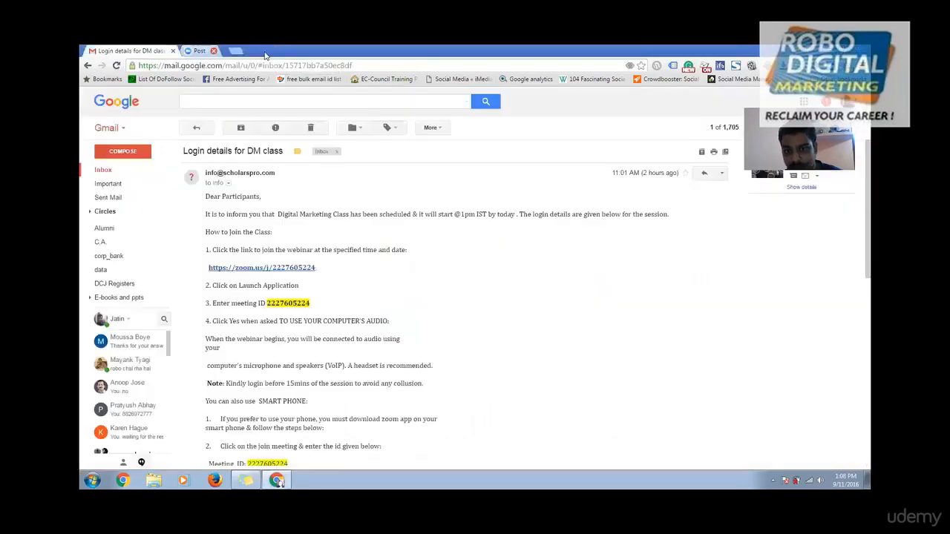
{"action": "left_click", "coordinate": [197, 128]}
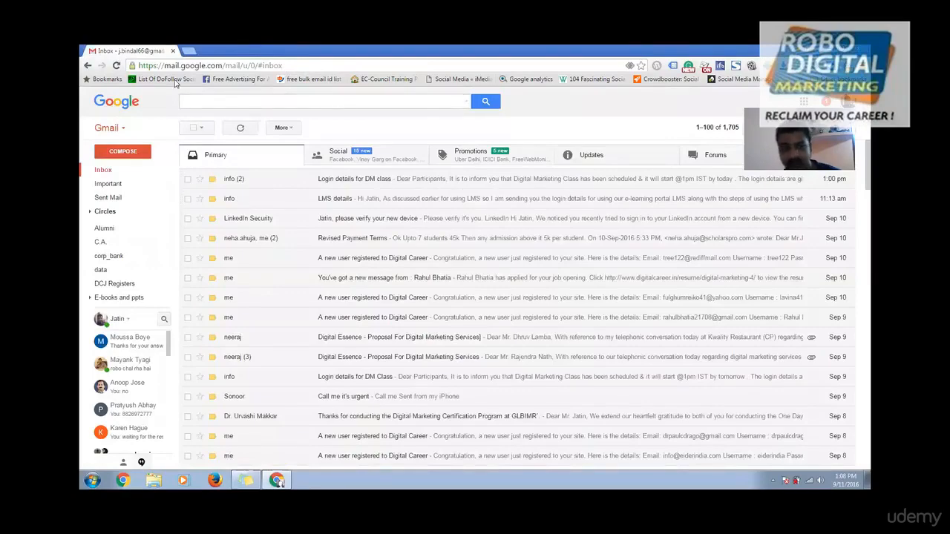
{"action": "left_click", "coordinate": [189, 51]}
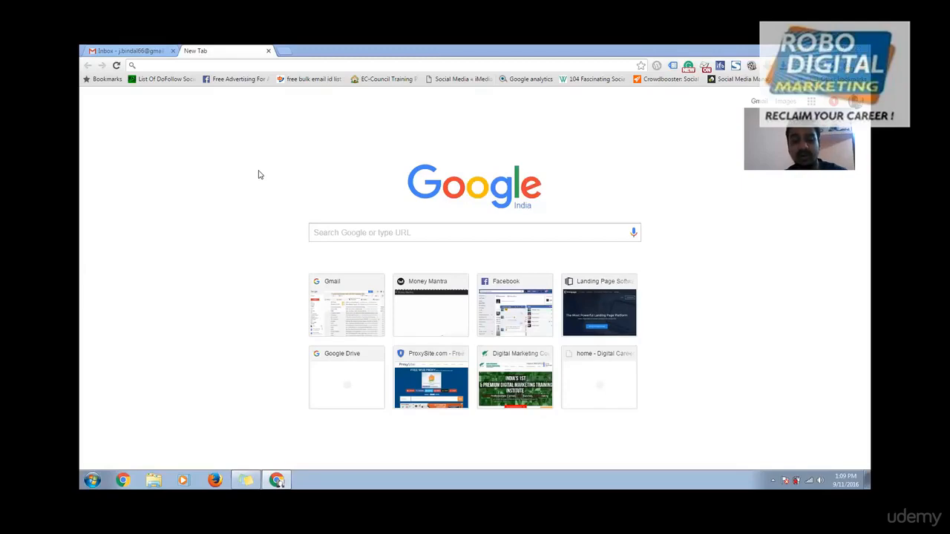
Step: Load robocircle.in/12/wp-admin, which returns an Internal Server Error
{"action": "left_click", "coordinate": [205, 66]}
{"action": "type", "text": "robocircle.in/12/wp-admin"}
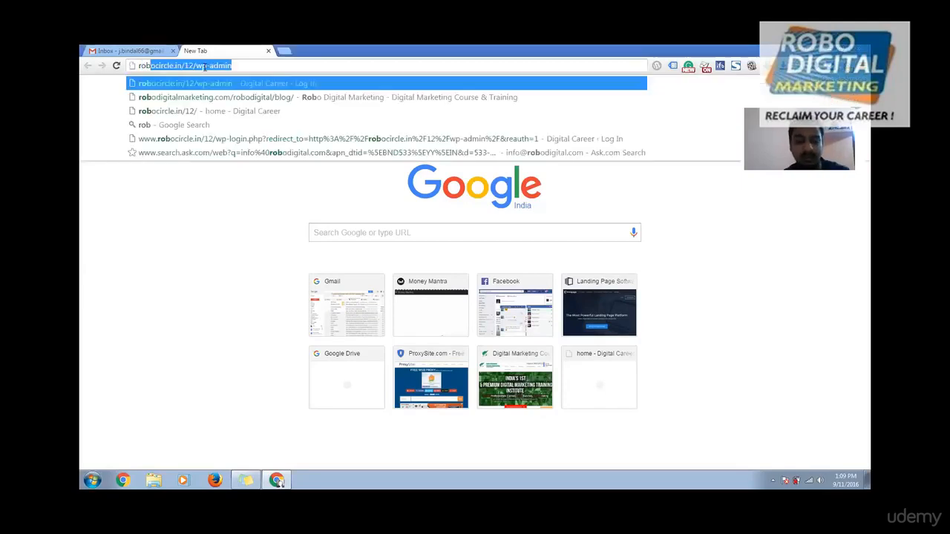
{"action": "key", "text": "Right"}
{"action": "key", "text": "Return"}
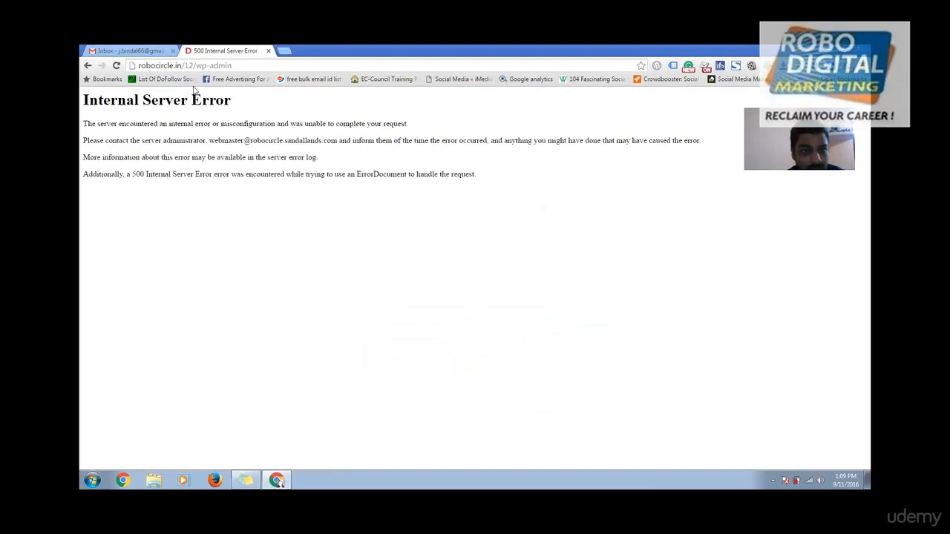
{"action": "left_click_drag", "start_coordinate": [185, 66], "coordinate": [285, 65]}
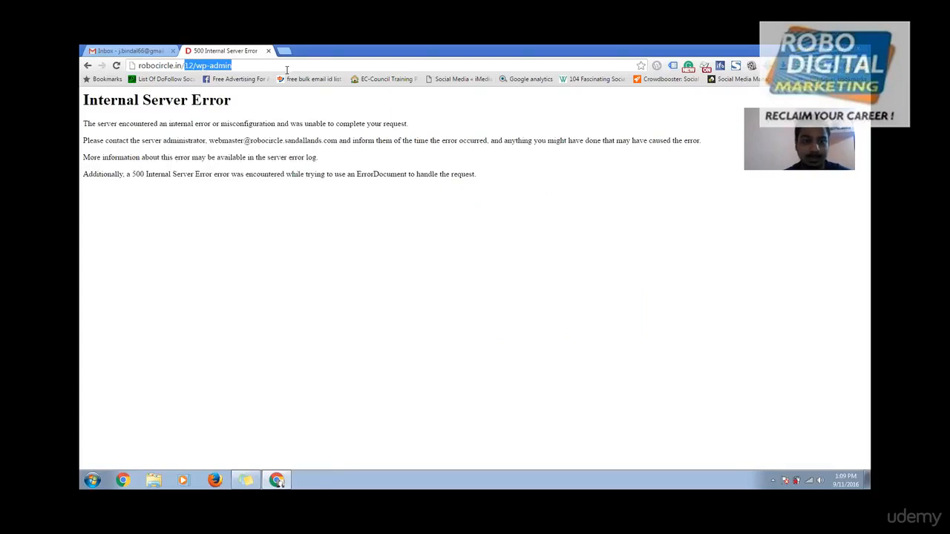
{"action": "type", "text": "1"}
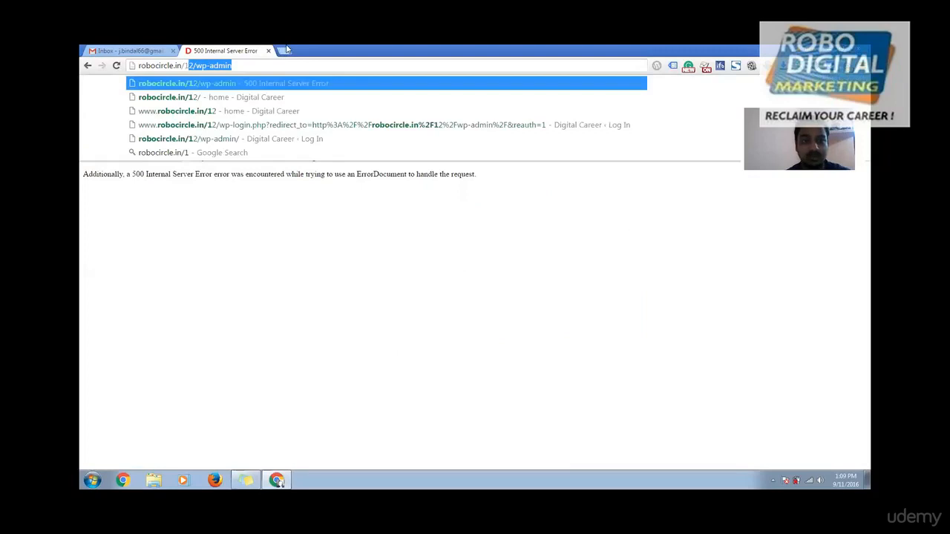
Step: Open the cPanel login at 103.53.40.19/cpanel in another new tab
{"action": "left_click", "coordinate": [285, 50]}
{"action": "type", "text": "103.53.40.19/cpanel"}
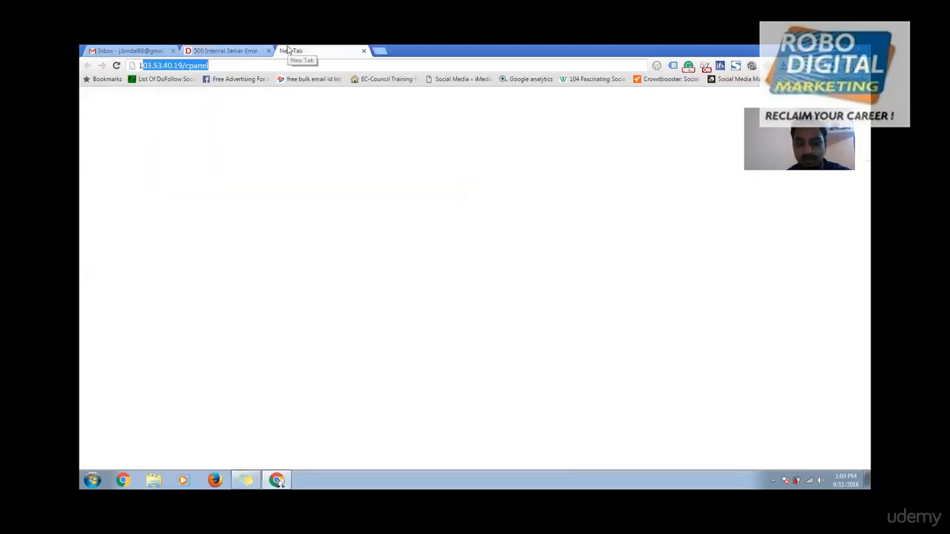
{"action": "key", "text": "Return"}
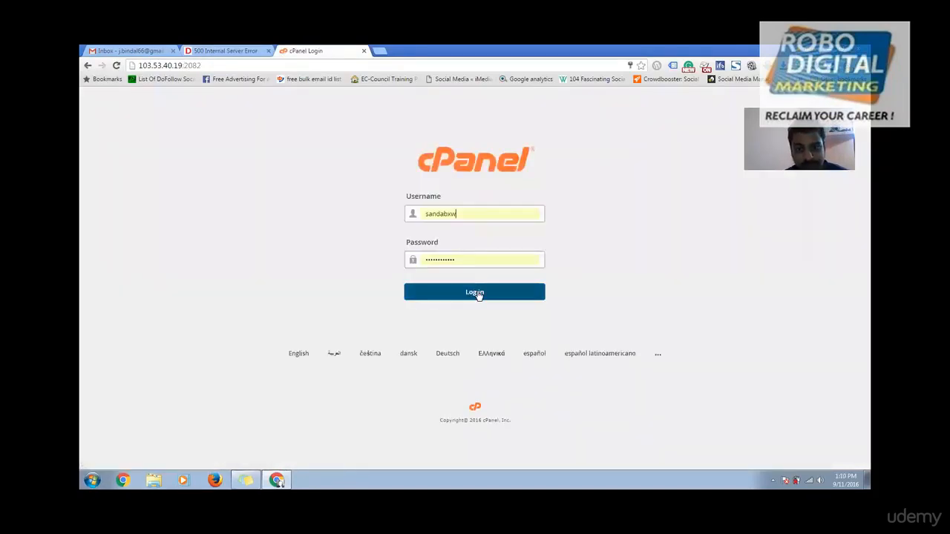
Step: Submit the cPanel login and close the 500 server error tab
{"action": "left_click", "coordinate": [478, 295]}
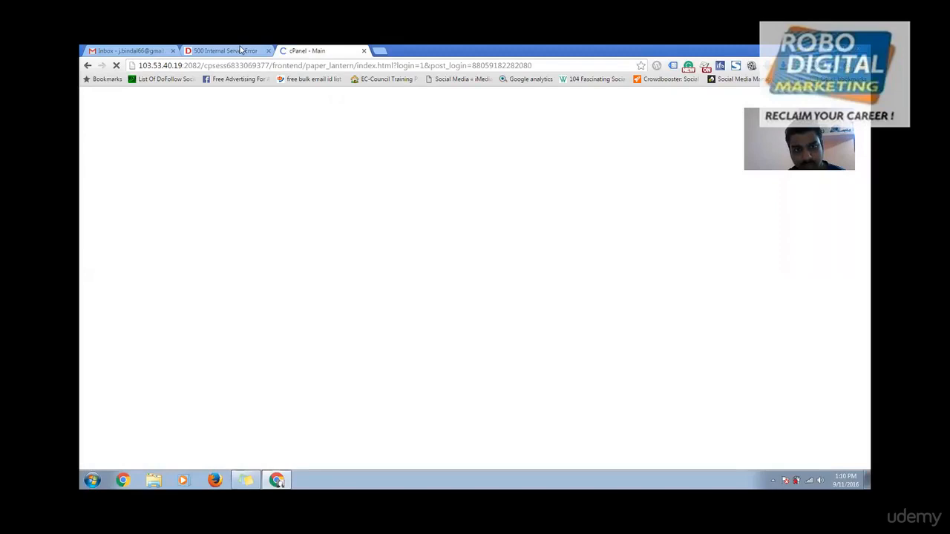
{"action": "left_click", "coordinate": [240, 51]}
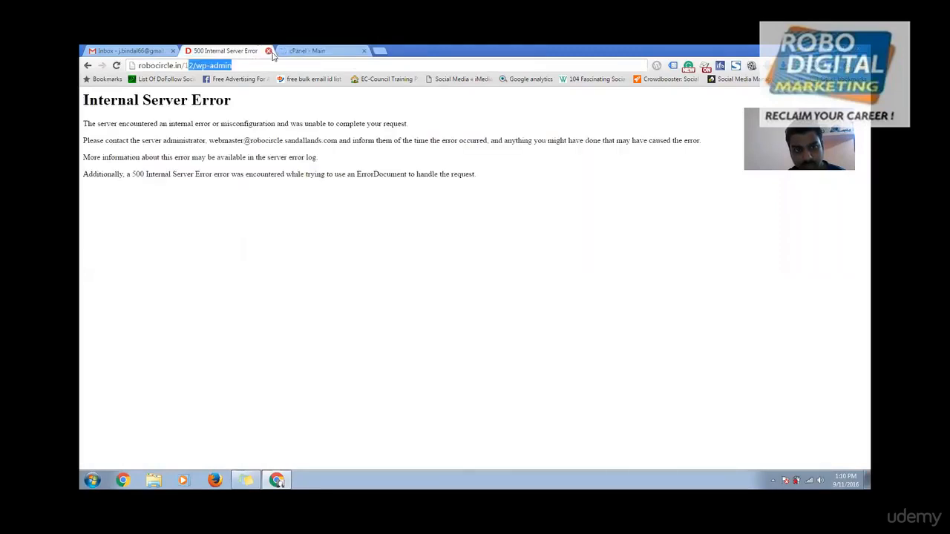
{"action": "left_click", "coordinate": [268, 50]}
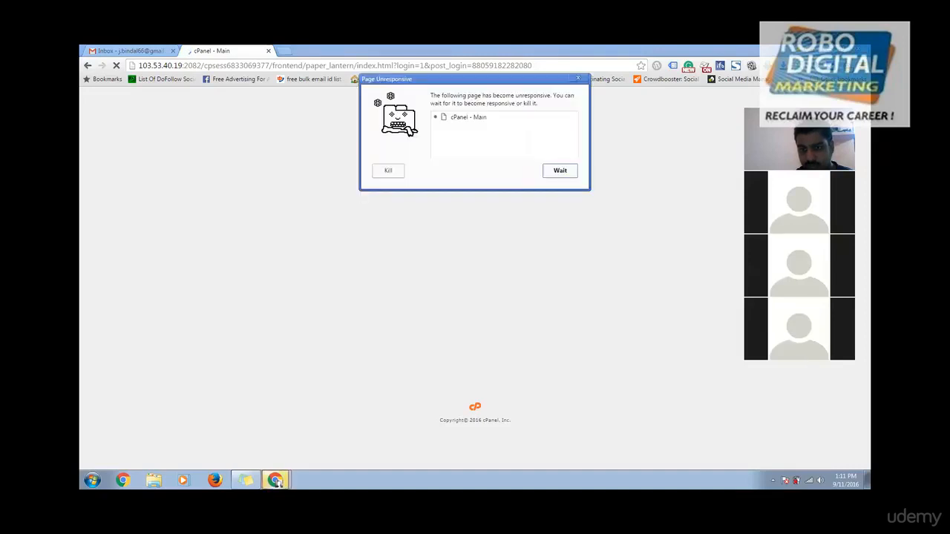
Step: Wait out the stalled page, reload 103.53.40.19/cpanel and log in again to reach the dashboard
{"action": "left_click", "coordinate": [562, 176]}
{"action": "left_click", "coordinate": [313, 66]}
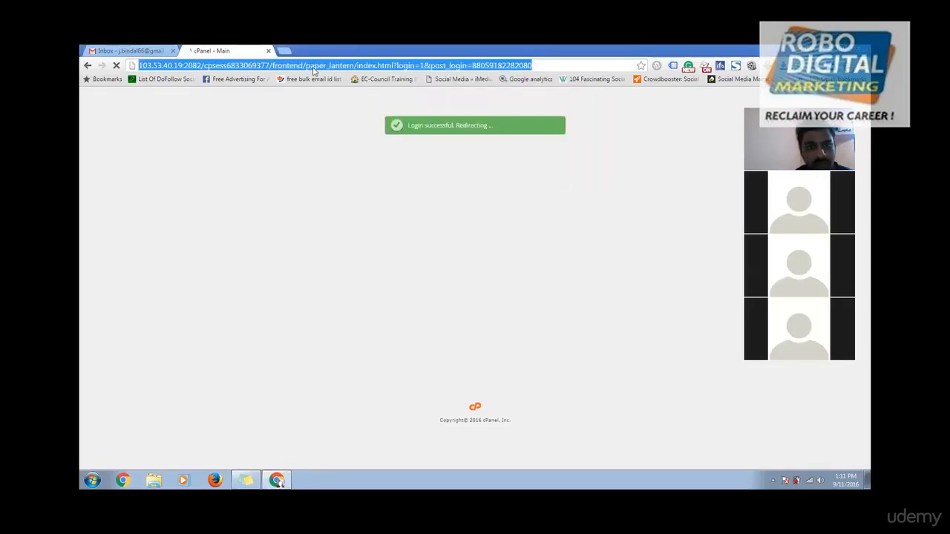
{"action": "type", "text": "103.53.40.19/cpanel"}
{"action": "key", "text": "Return"}
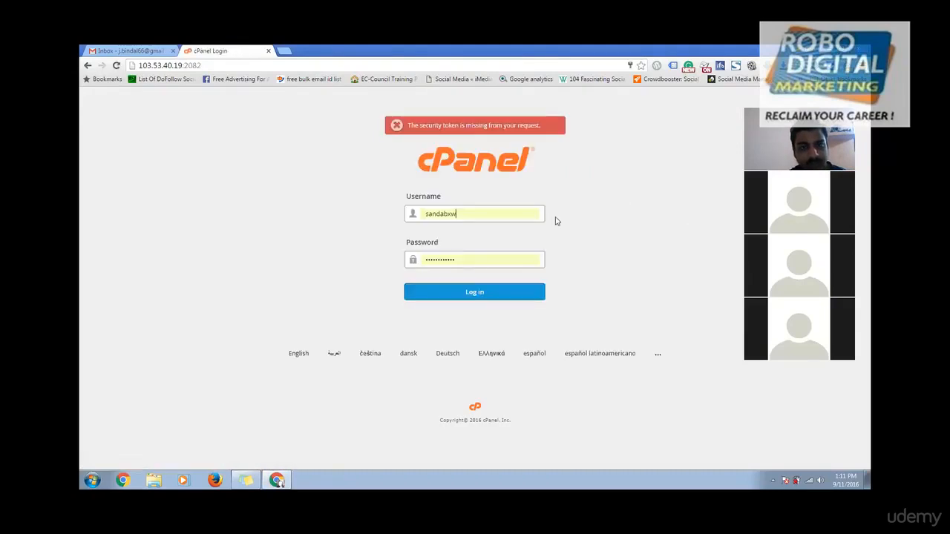
{"action": "left_click", "coordinate": [452, 297]}
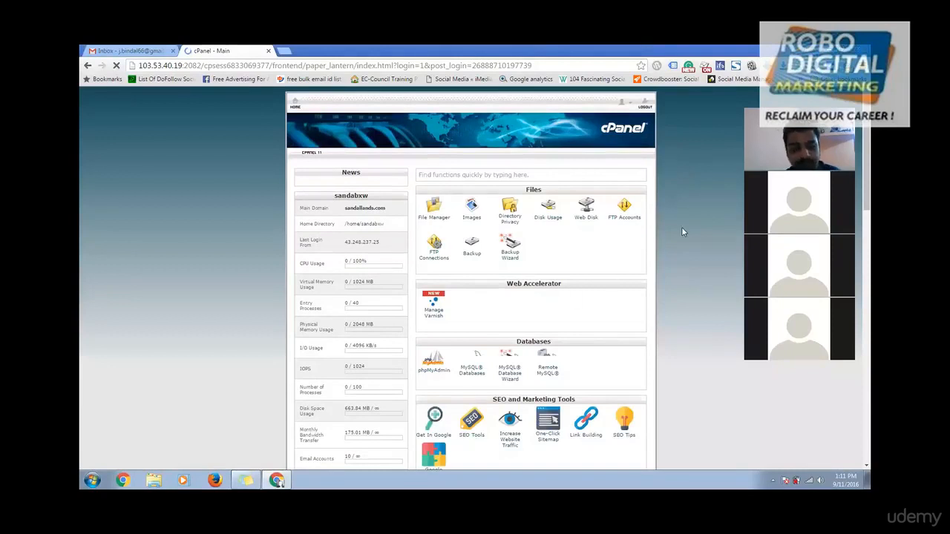
Step: Zoom the cPanel page in and launch Softaculous Apps Installer from the Software section
{"action": "key", "text": "ctrl+plus"}
{"action": "scroll", "coordinate": [606, 264], "scroll_direction": "down", "scroll_amount": 3}
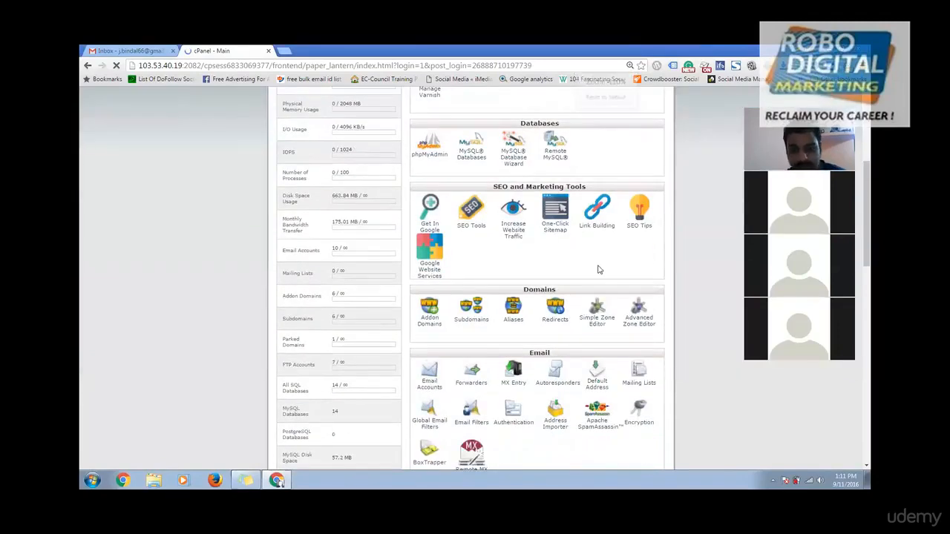
{"action": "scroll", "coordinate": [444, 309], "scroll_direction": "down", "scroll_amount": 10}
{"action": "scroll", "coordinate": [513, 225], "scroll_direction": "up", "scroll_amount": 2}
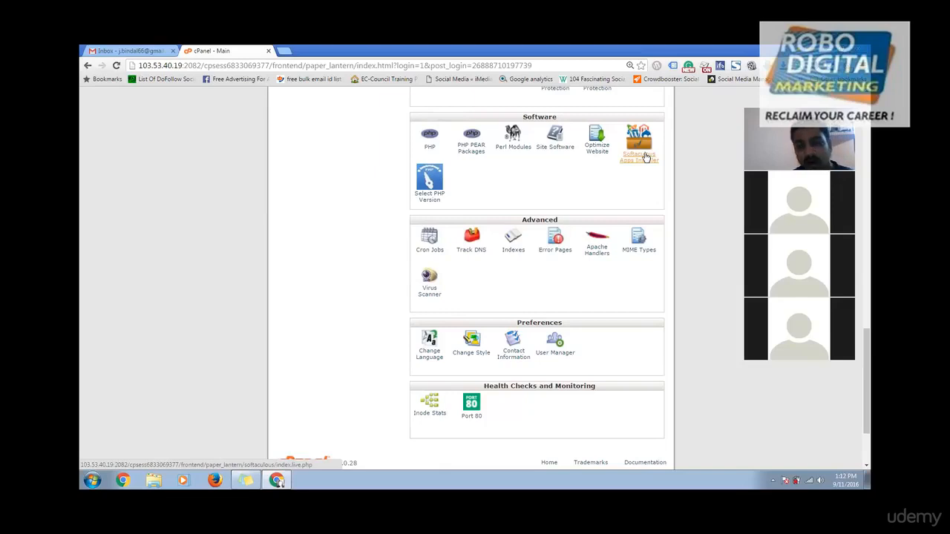
{"action": "left_click", "coordinate": [645, 157]}
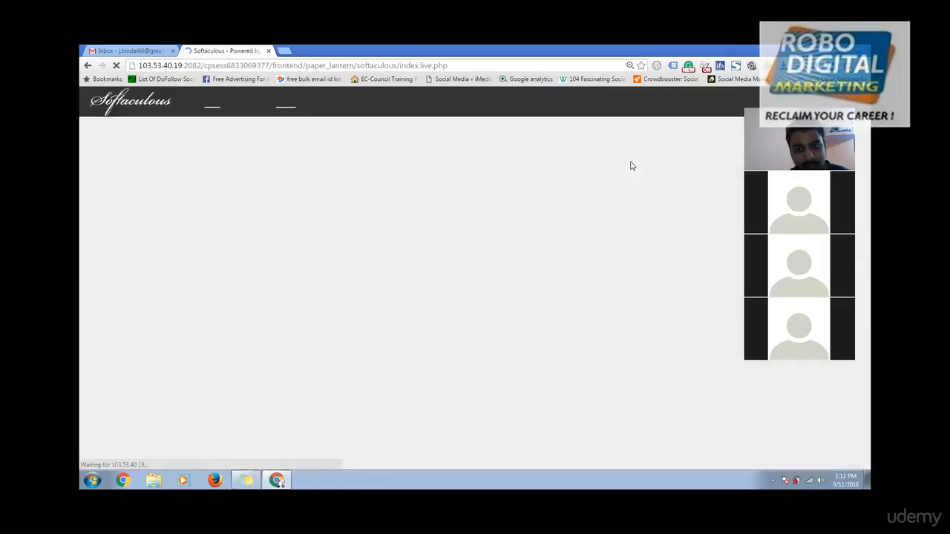
Step: Start a new WordPress installation in Softaculous
{"action": "mouse_move", "coordinate": [358, 282]}
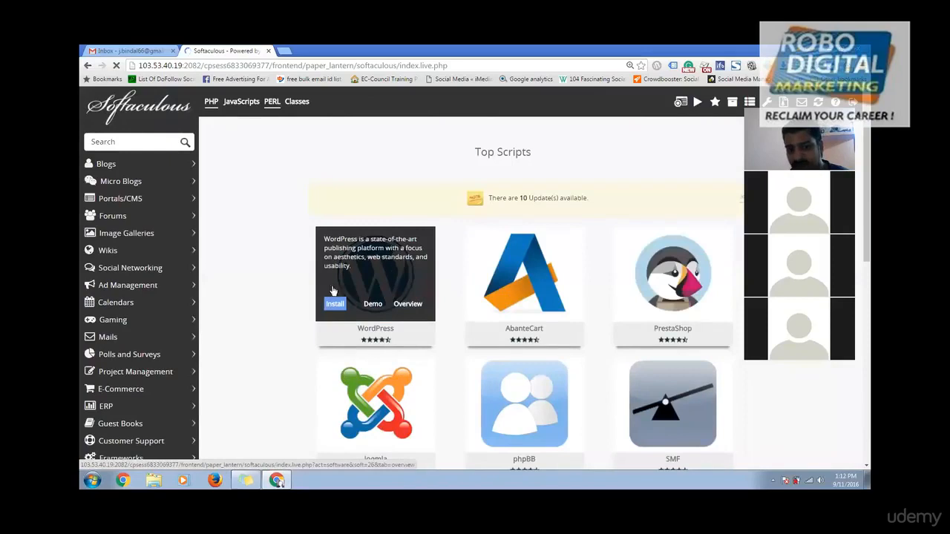
{"action": "left_click", "coordinate": [336, 303]}
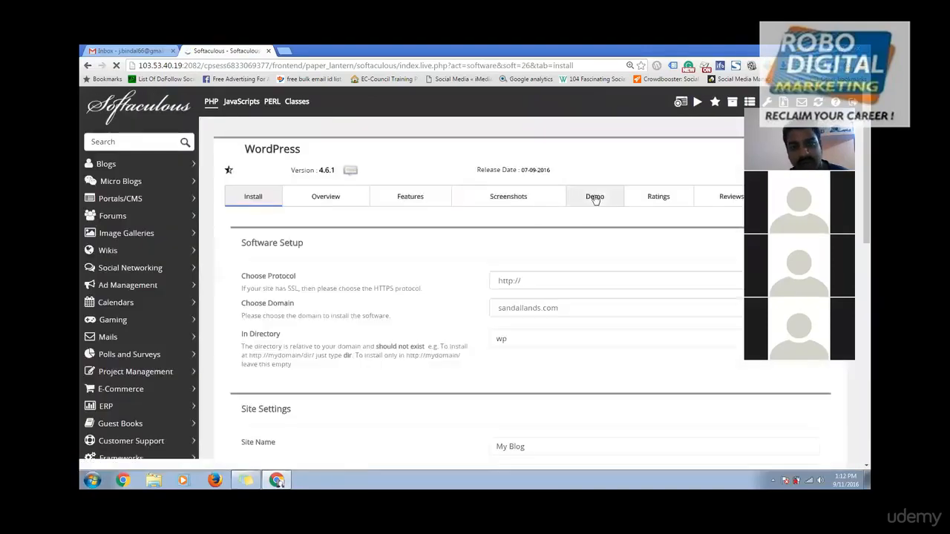
{"action": "scroll", "coordinate": [504, 193], "scroll_direction": "down", "scroll_amount": 3}
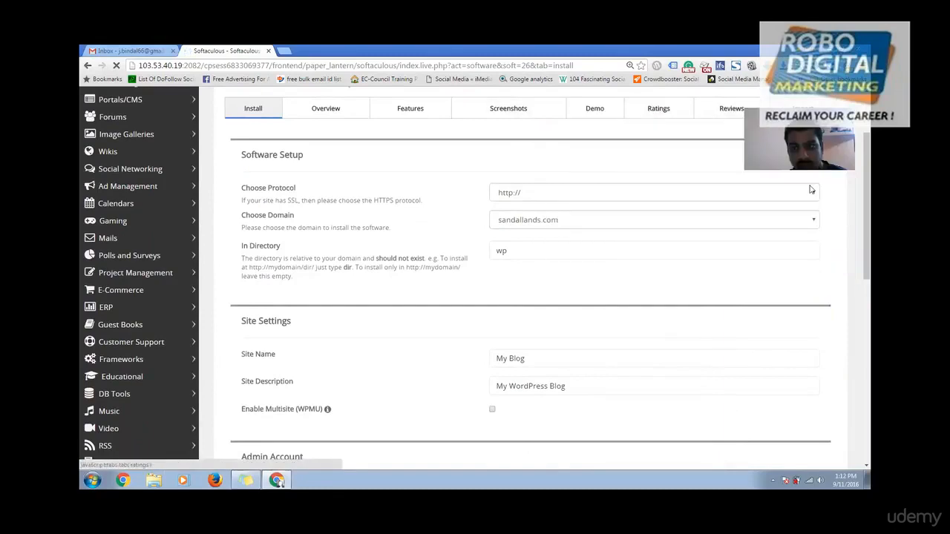
{"action": "left_click", "coordinate": [580, 196]}
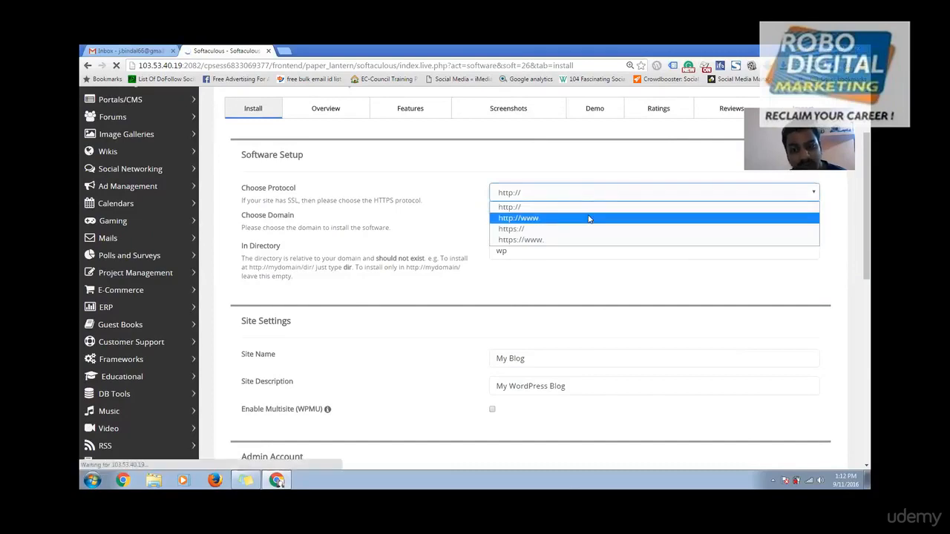
{"action": "left_click", "coordinate": [591, 219]}
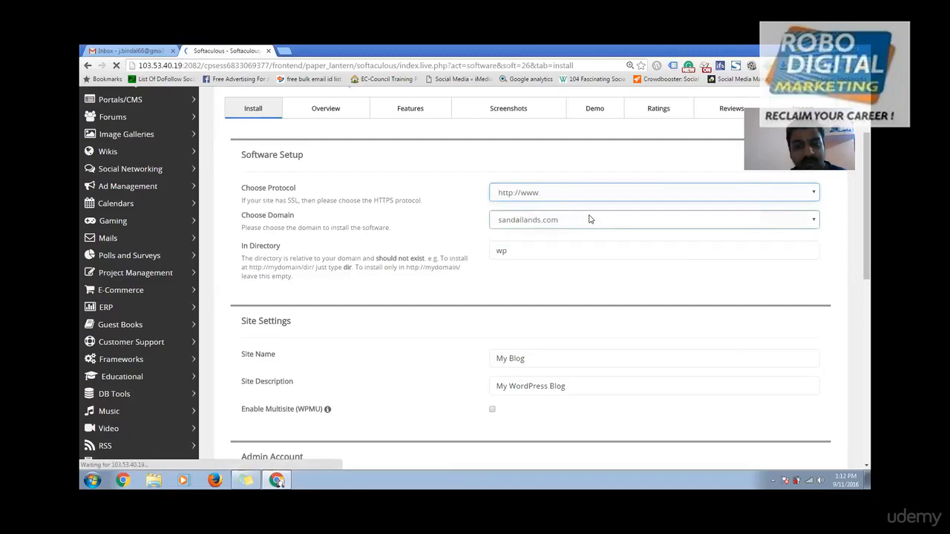
{"action": "left_click", "coordinate": [590, 219]}
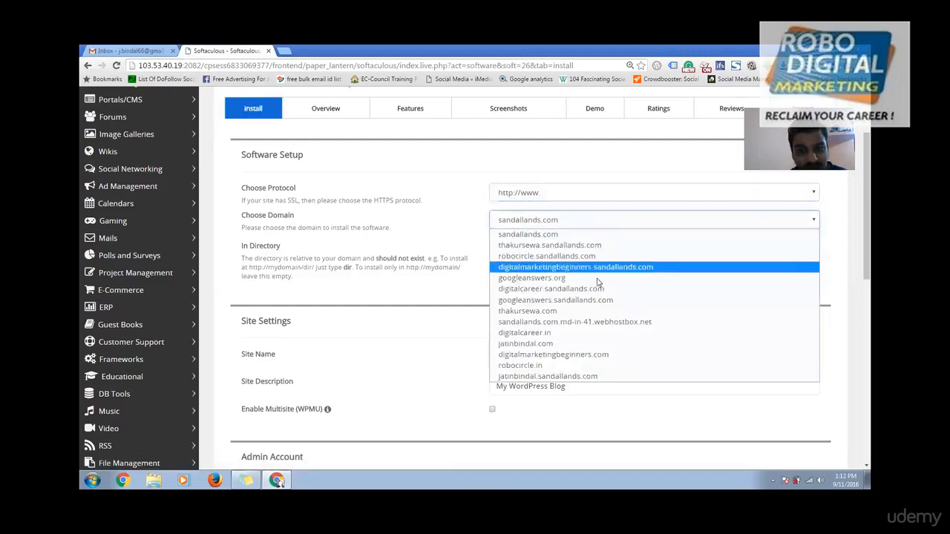
{"action": "left_click", "coordinate": [565, 369]}
{"action": "left_click_drag", "start_coordinate": [522, 251], "coordinate": [462, 247]}
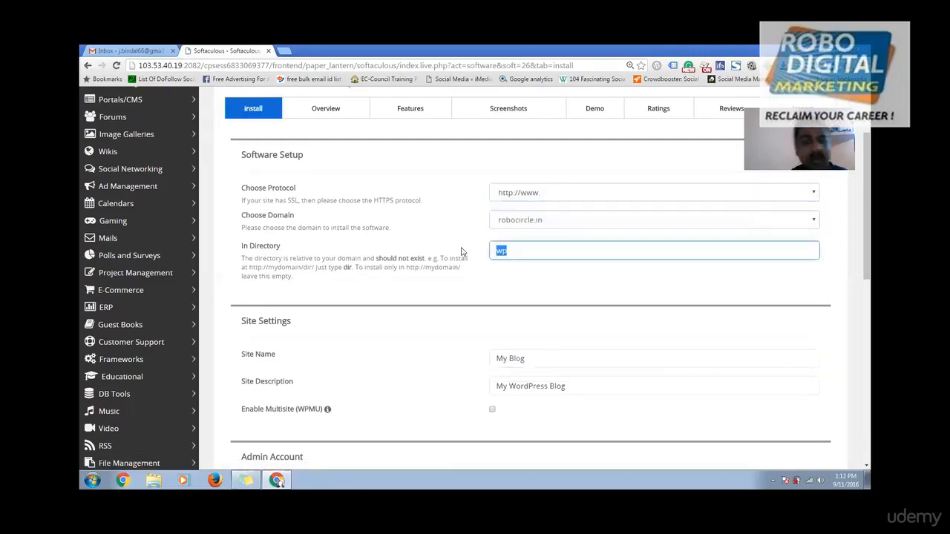
{"action": "key", "text": "BackSpace"}
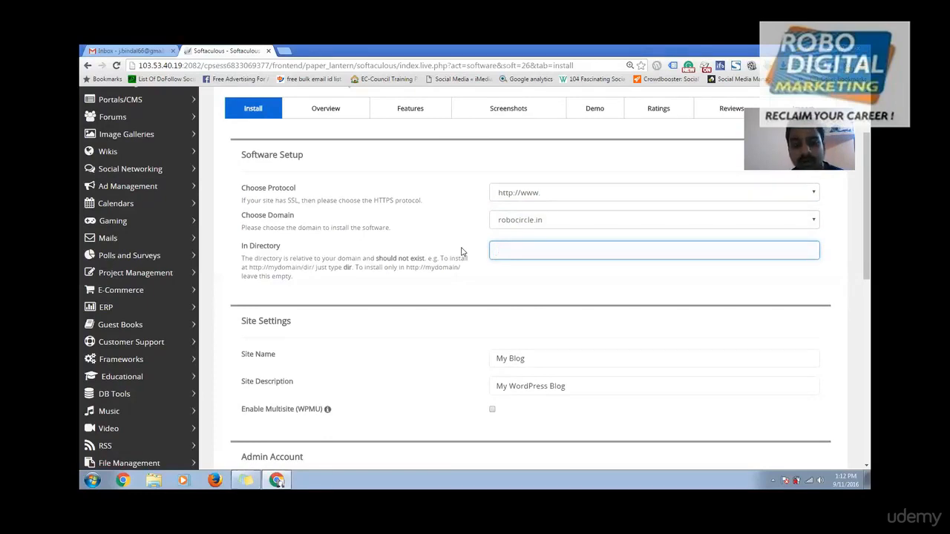
{"action": "type", "text": "blog"}
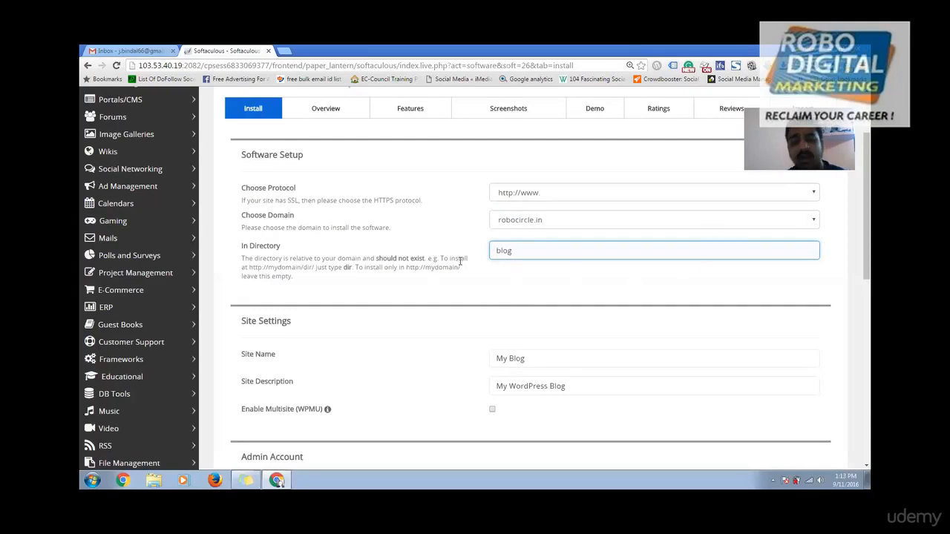
Step: Replace the default admin username with a new username
{"action": "scroll", "coordinate": [594, 297], "scroll_direction": "down", "scroll_amount": 3}
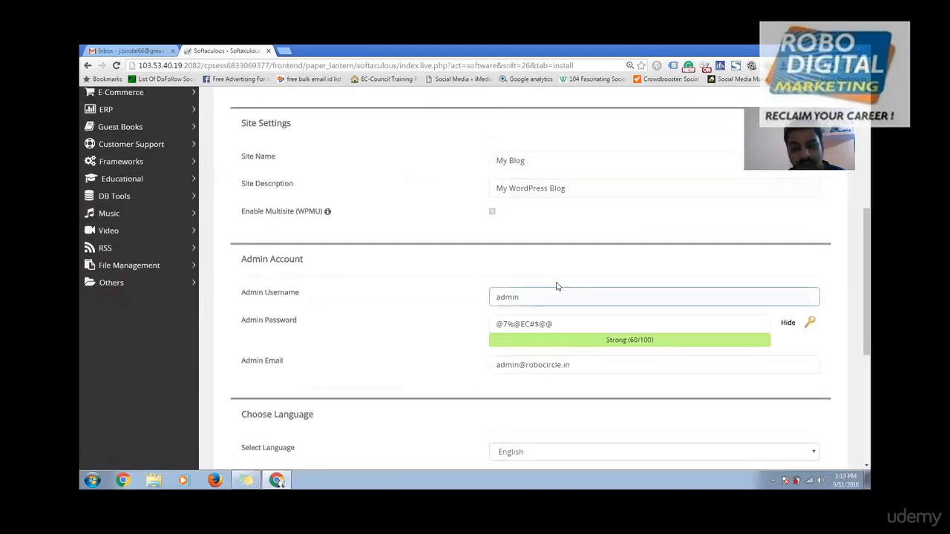
{"action": "scroll", "coordinate": [556, 285], "scroll_direction": "up", "scroll_amount": 3}
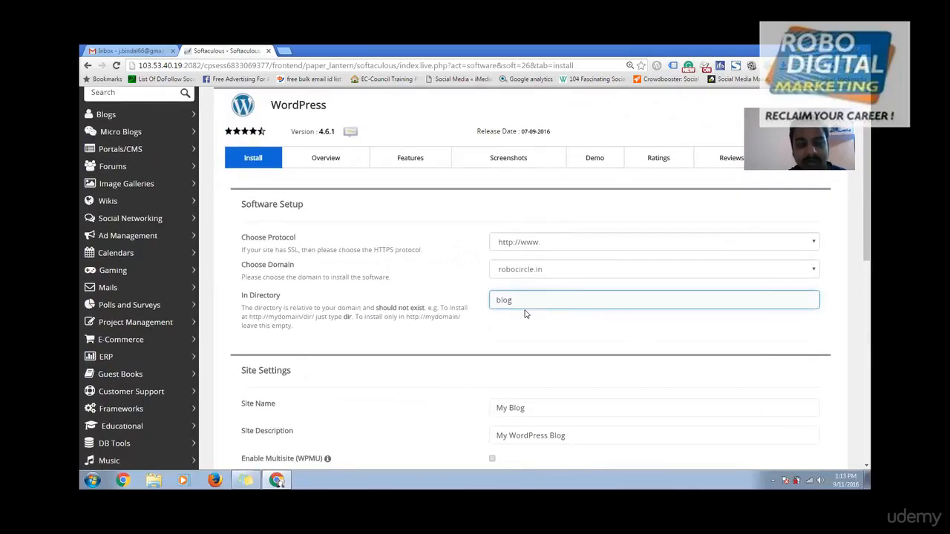
{"action": "scroll", "coordinate": [525, 314], "scroll_direction": "down", "scroll_amount": 3}
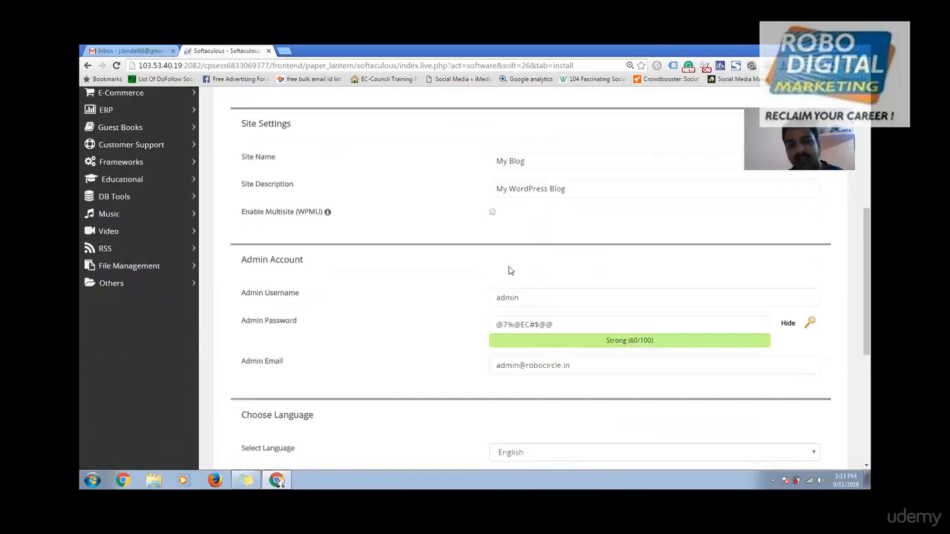
{"action": "left_click", "coordinate": [528, 297]}
{"action": "double_click", "coordinate": [529, 296]}
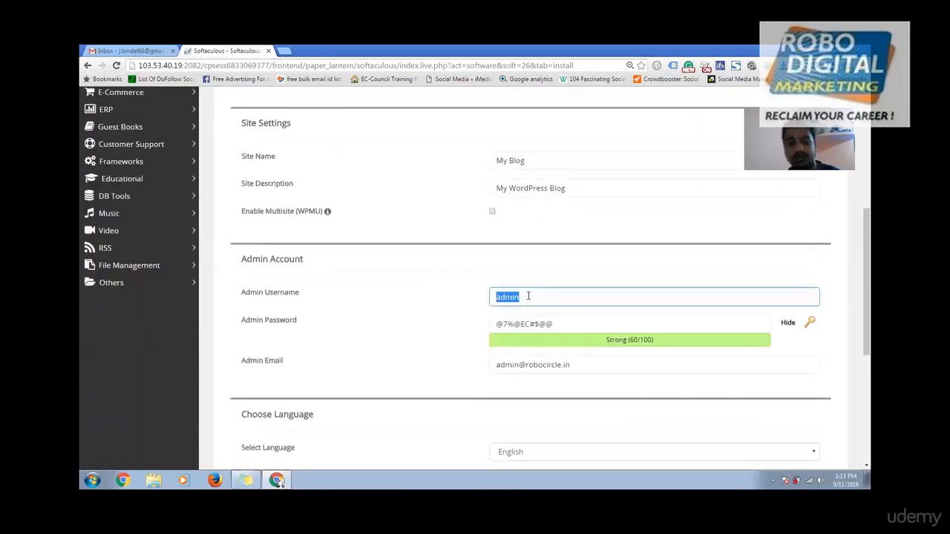
{"action": "type", "text": "ja"}
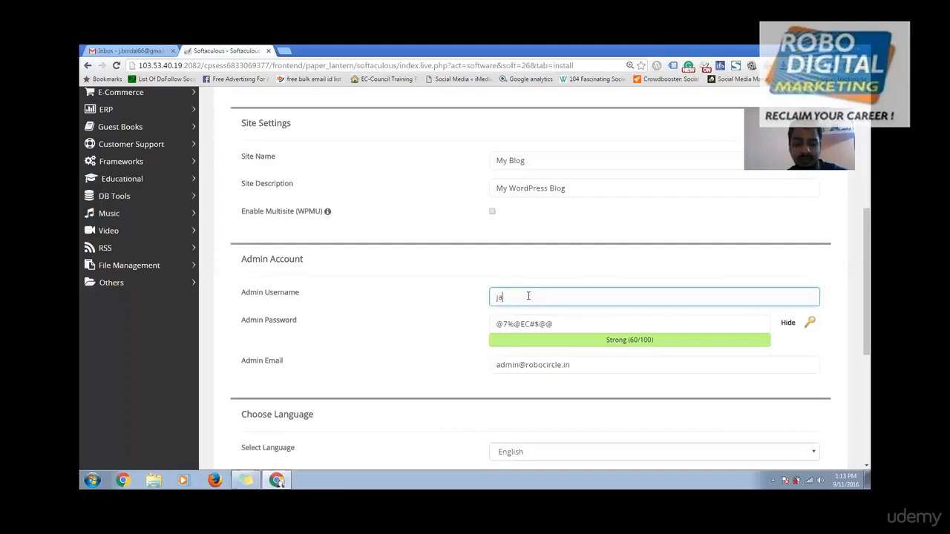
{"action": "type", "text": "tin"}
{"action": "key", "text": "Tab"}
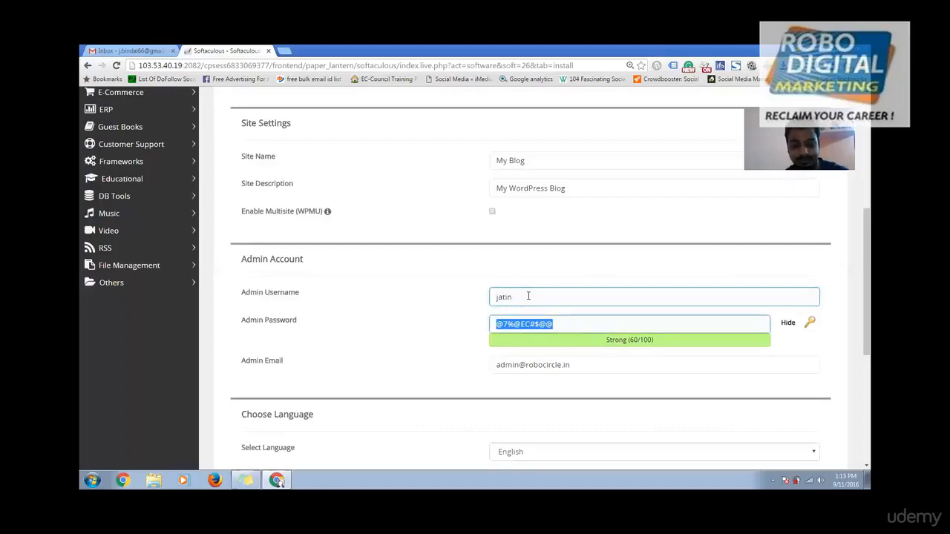
{"action": "type", "text": "jatin"}
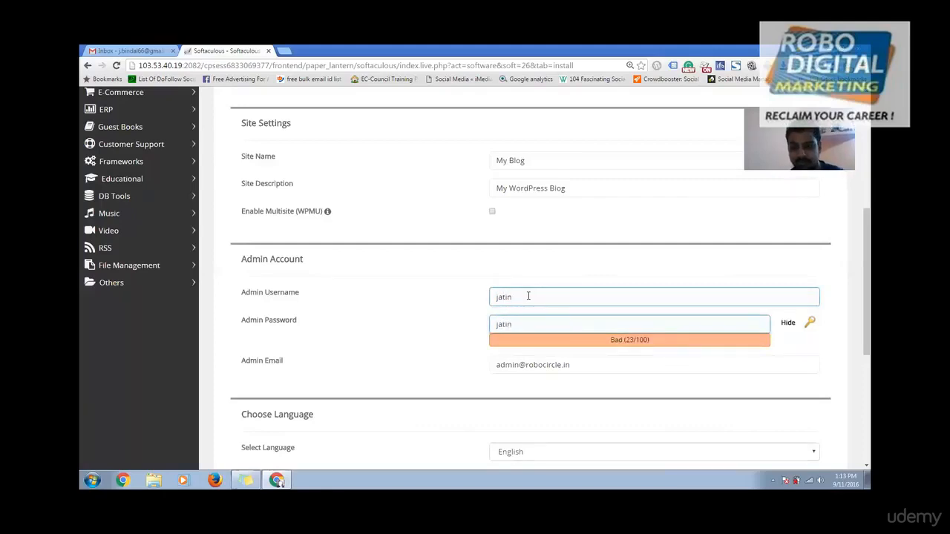
Step: Replace the default admin email with the user's own e-mail address
{"action": "scroll", "coordinate": [677, 223], "scroll_direction": "up", "scroll_amount": 4}
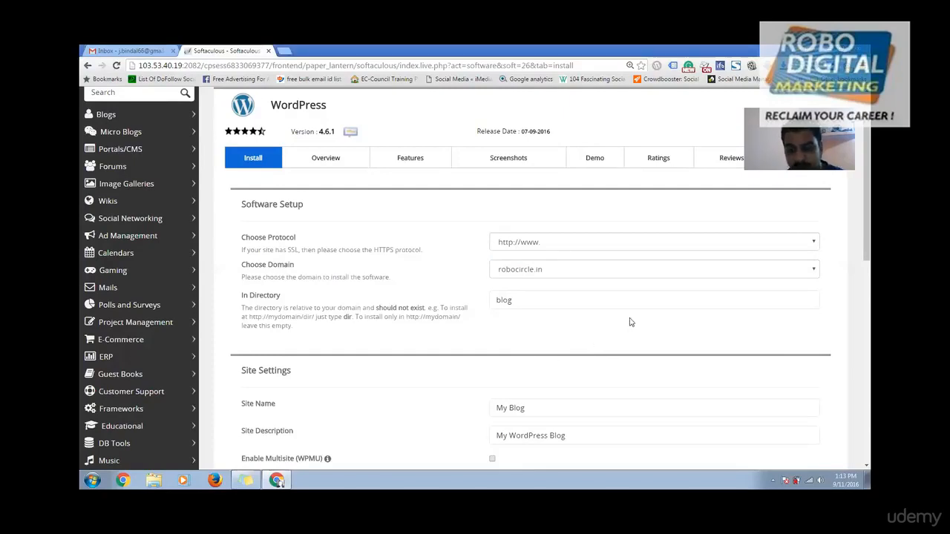
{"action": "scroll", "coordinate": [631, 322], "scroll_direction": "down", "scroll_amount": 1}
{"action": "scroll", "coordinate": [630, 323], "scroll_direction": "down", "scroll_amount": 2}
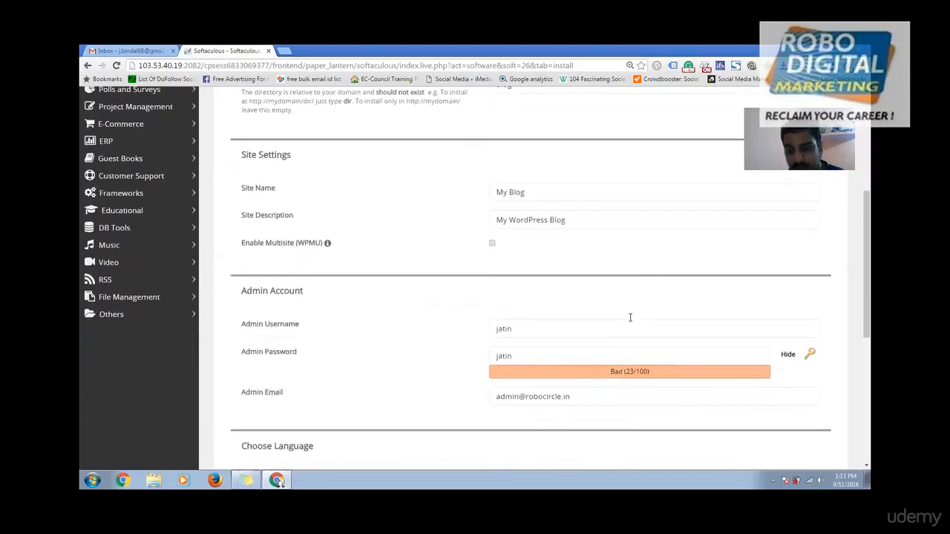
{"action": "scroll", "coordinate": [630, 318], "scroll_direction": "down", "scroll_amount": 1}
{"action": "scroll", "coordinate": [628, 321], "scroll_direction": "down", "scroll_amount": 2}
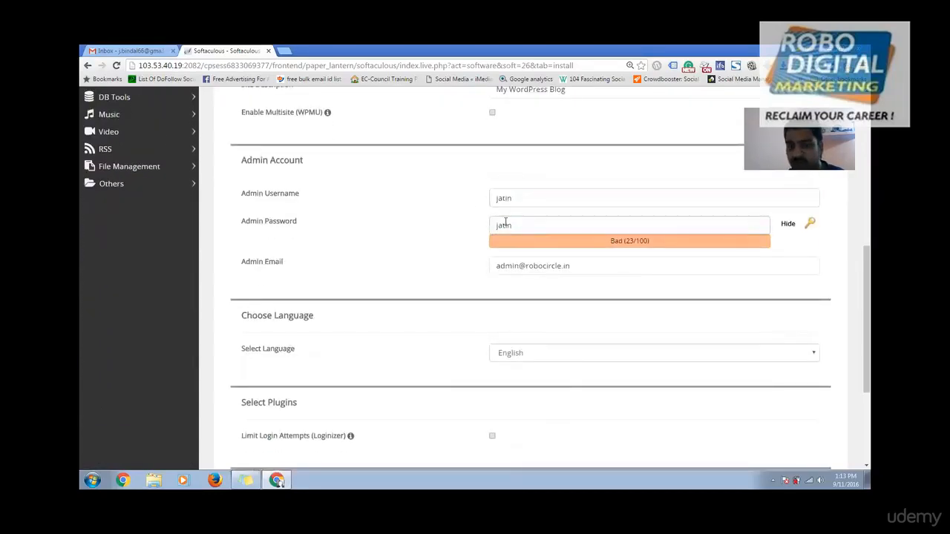
{"action": "left_click", "coordinate": [524, 263]}
{"action": "triple_click", "coordinate": [524, 272]}
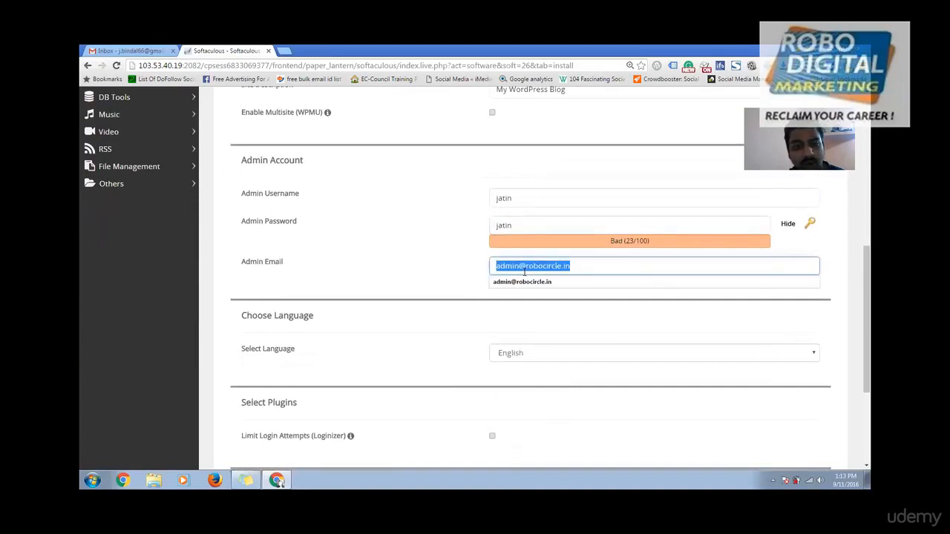
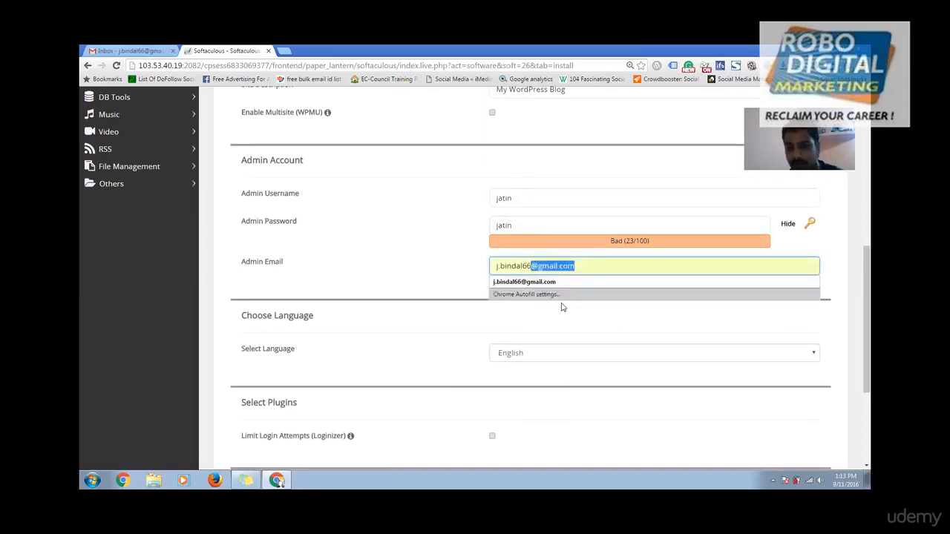
{"action": "left_click", "coordinate": [557, 282]}
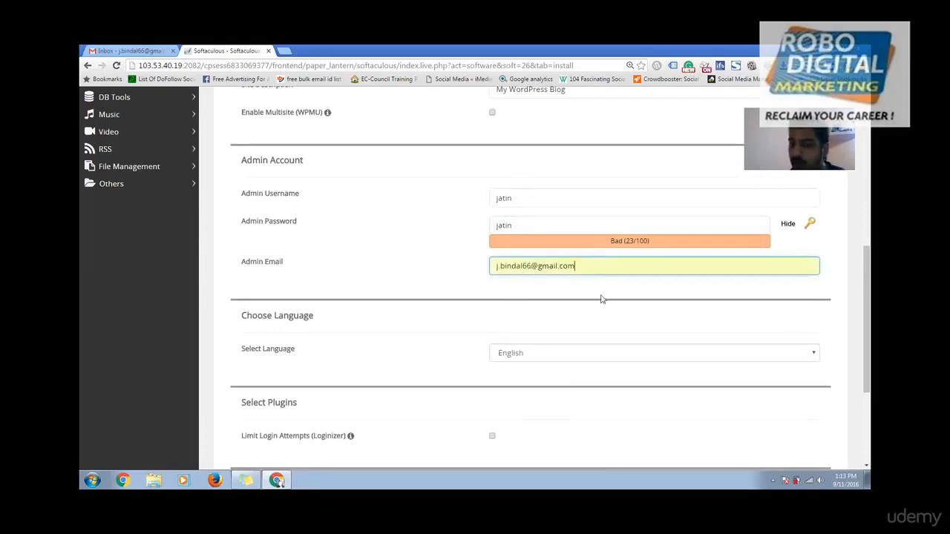
Step: Enable Limit Login Attempts (Loginizer) and submit the WordPress installation
{"action": "scroll", "coordinate": [524, 329], "scroll_direction": "down", "scroll_amount": 2}
{"action": "scroll", "coordinate": [523, 329], "scroll_direction": "down", "scroll_amount": 1}
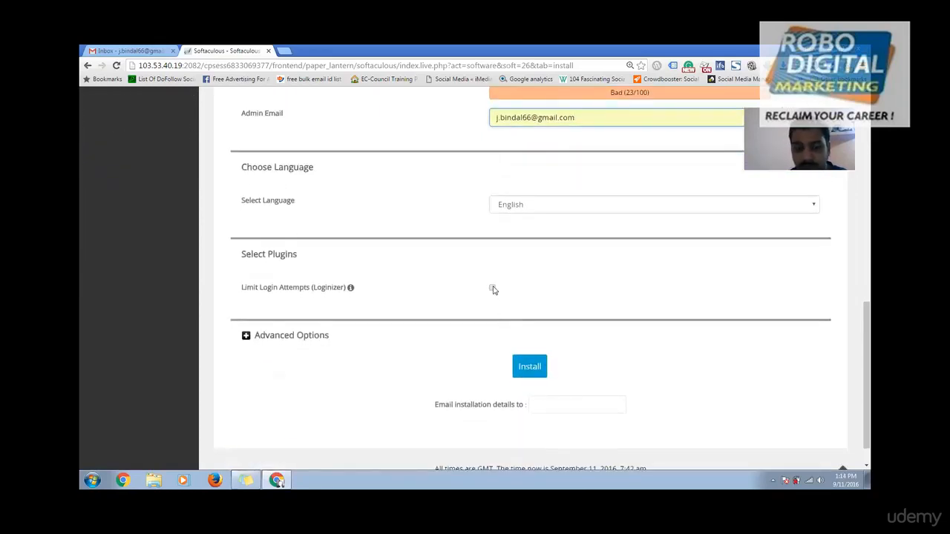
{"action": "left_click", "coordinate": [493, 289]}
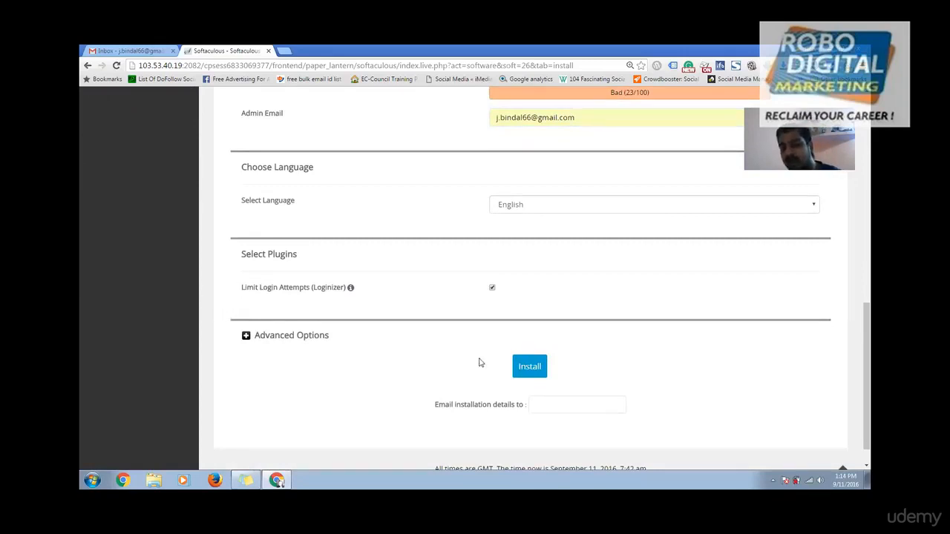
{"action": "left_click", "coordinate": [540, 370]}
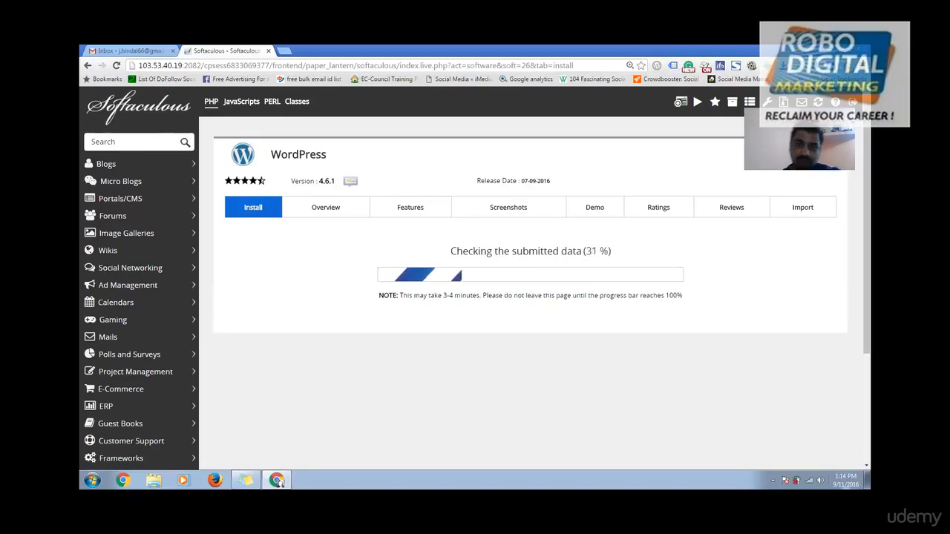
Step: Remove the robocircle.in/anshika WordPress installation, confirming the irreversible removal
{"action": "left_click", "coordinate": [331, 207]}
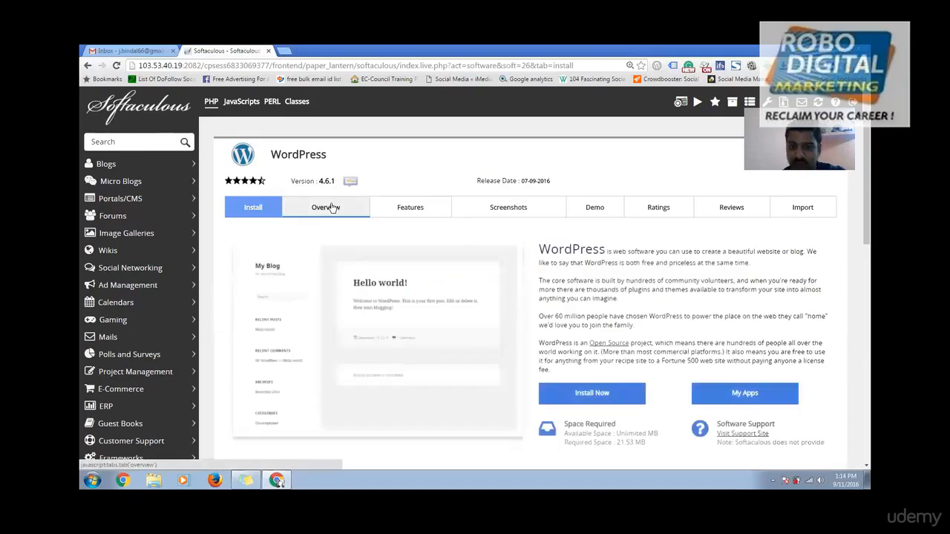
{"action": "scroll", "coordinate": [536, 329], "scroll_direction": "down", "scroll_amount": 3}
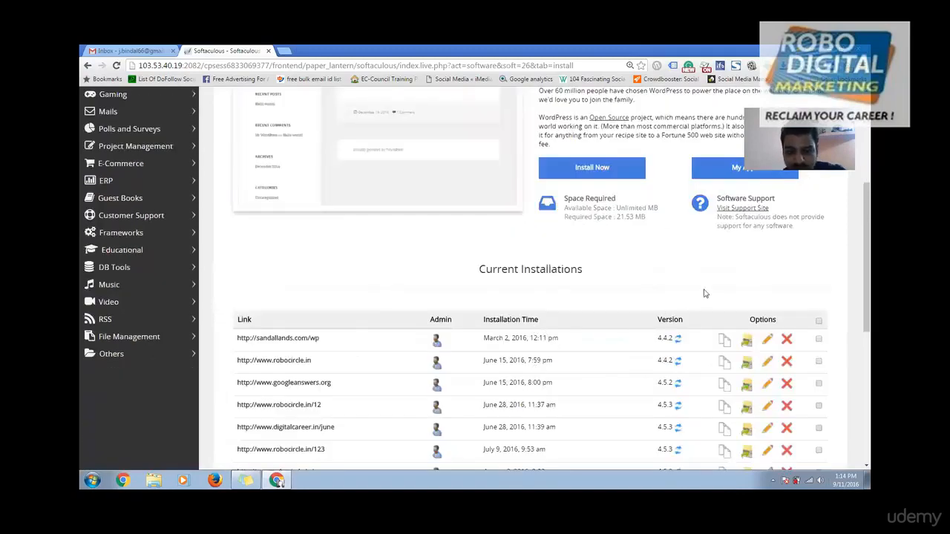
{"action": "scroll", "coordinate": [834, 297], "scroll_direction": "down", "scroll_amount": 4}
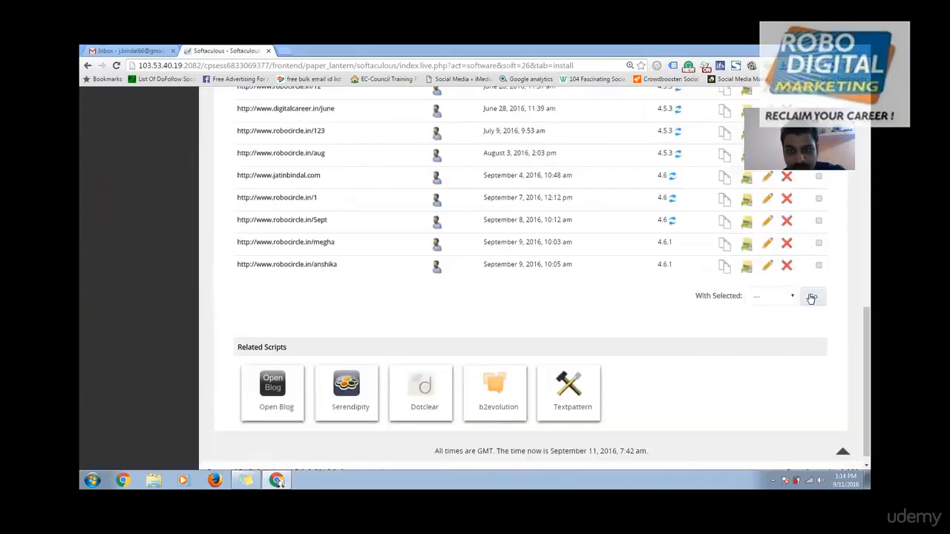
{"action": "left_click", "coordinate": [790, 268]}
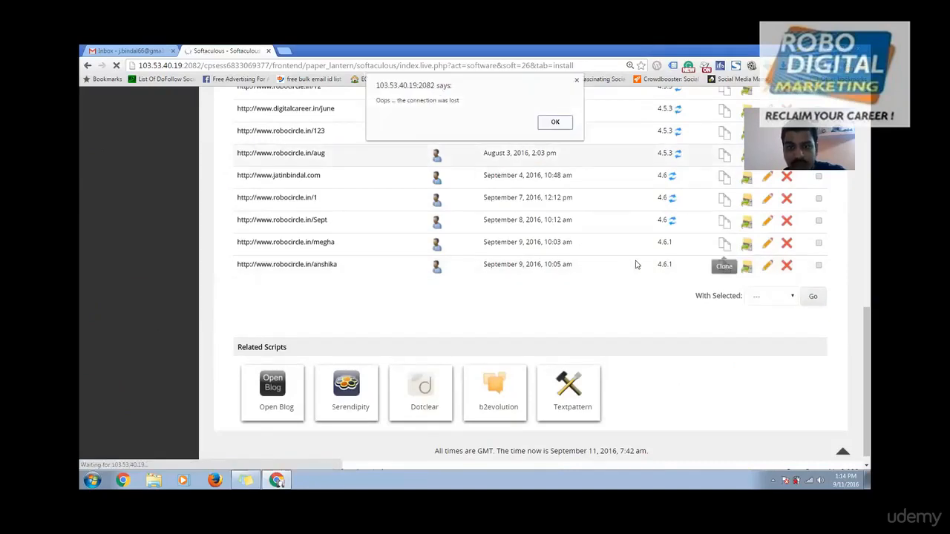
{"action": "left_click", "coordinate": [553, 122]}
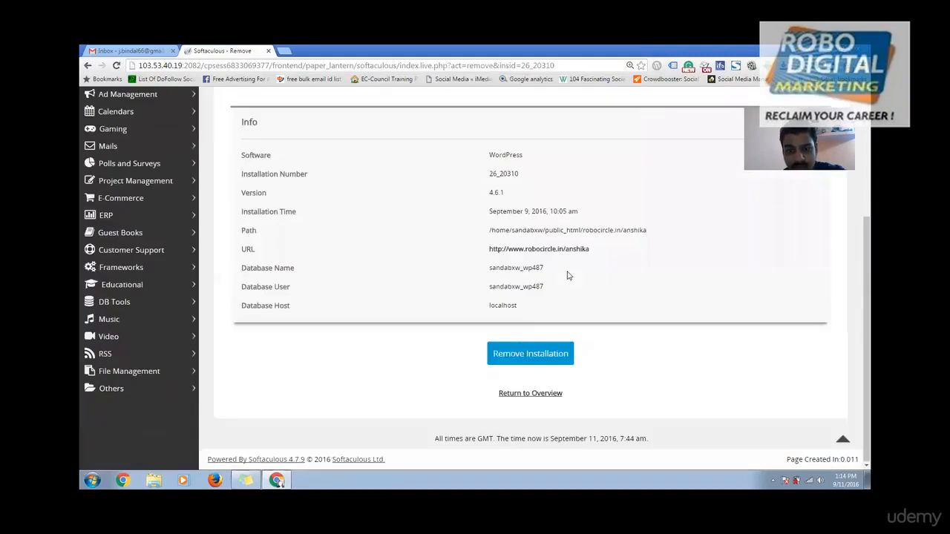
{"action": "left_click", "coordinate": [519, 363]}
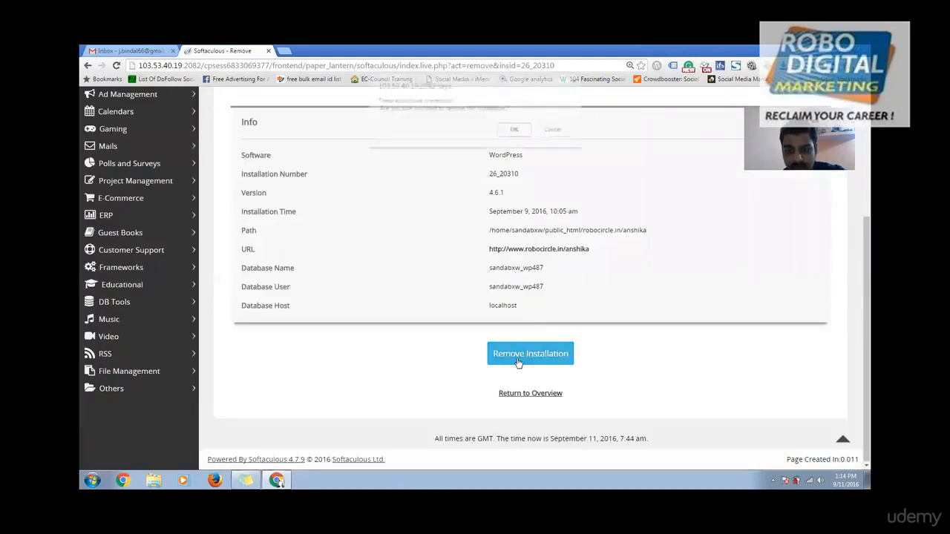
{"action": "left_click", "coordinate": [516, 130]}
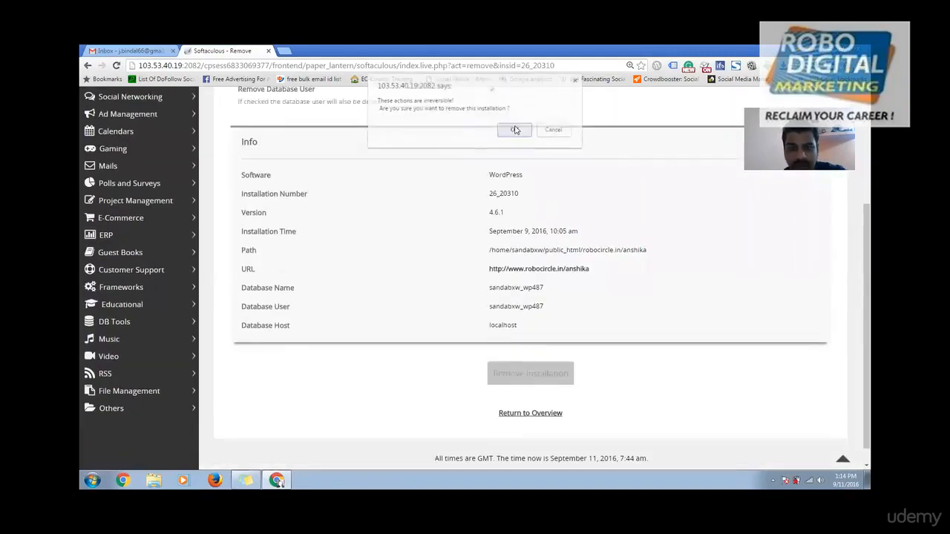
{"action": "scroll", "coordinate": [611, 229], "scroll_direction": "up", "scroll_amount": 2}
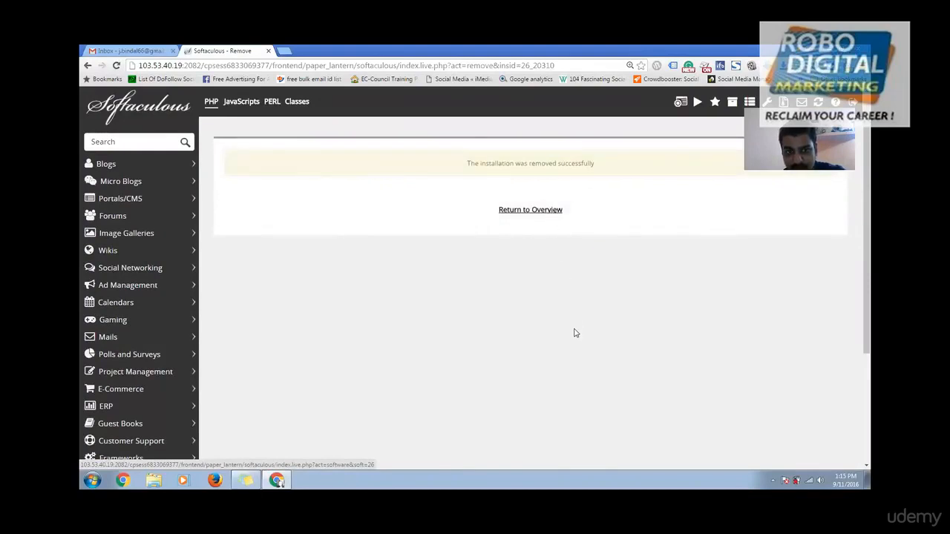
{"action": "scroll", "coordinate": [574, 333], "scroll_direction": "down", "scroll_amount": 3}
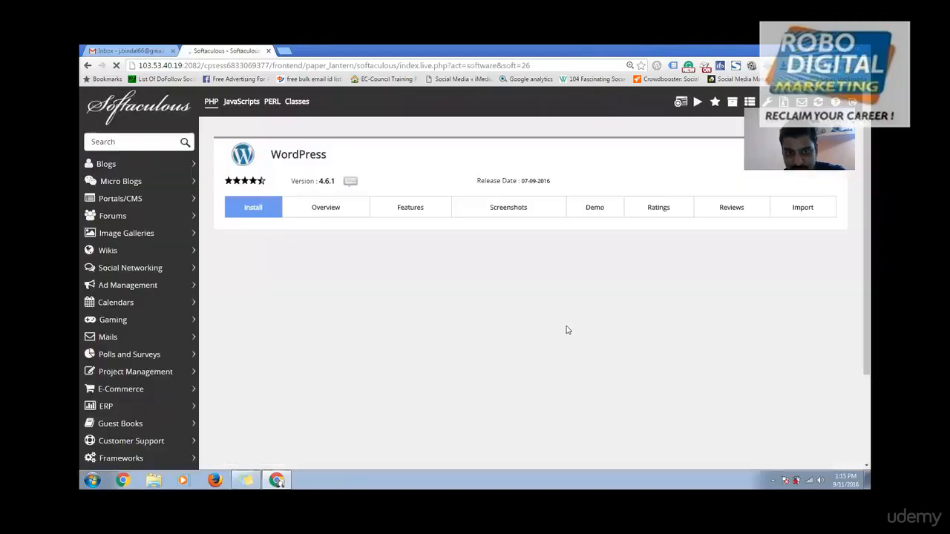
Step: Remove the robocircle.in/1 installation, confirm it, and return to the WordPress overview
{"action": "left_click", "coordinate": [273, 220]}
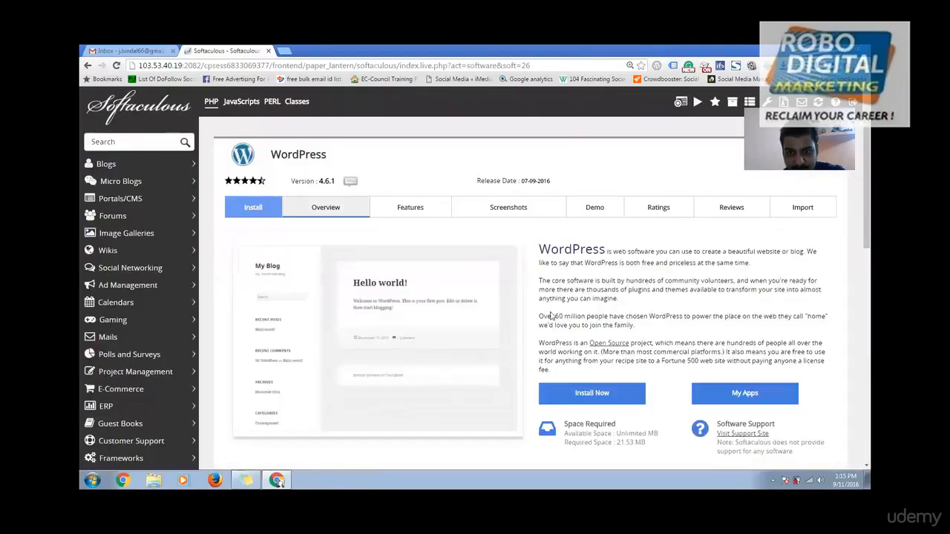
{"action": "scroll", "coordinate": [550, 316], "scroll_direction": "down", "scroll_amount": 3}
{"action": "scroll", "coordinate": [308, 322], "scroll_direction": "down", "scroll_amount": 4}
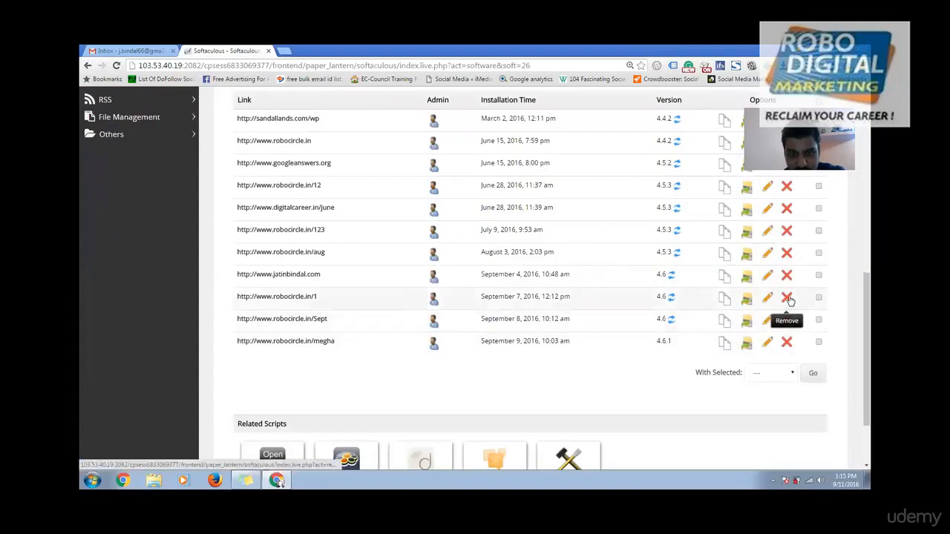
{"action": "left_click", "coordinate": [789, 299]}
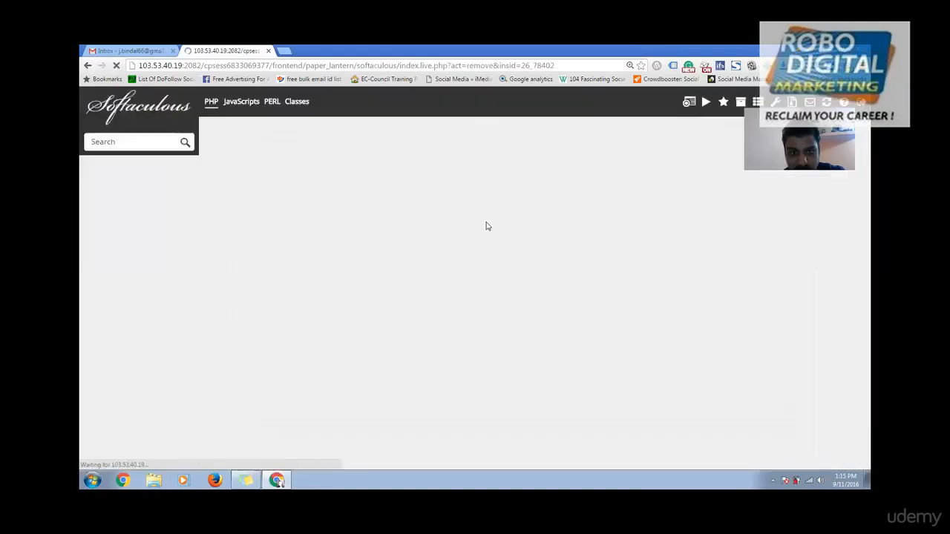
{"action": "scroll", "coordinate": [557, 307], "scroll_direction": "down", "scroll_amount": 3}
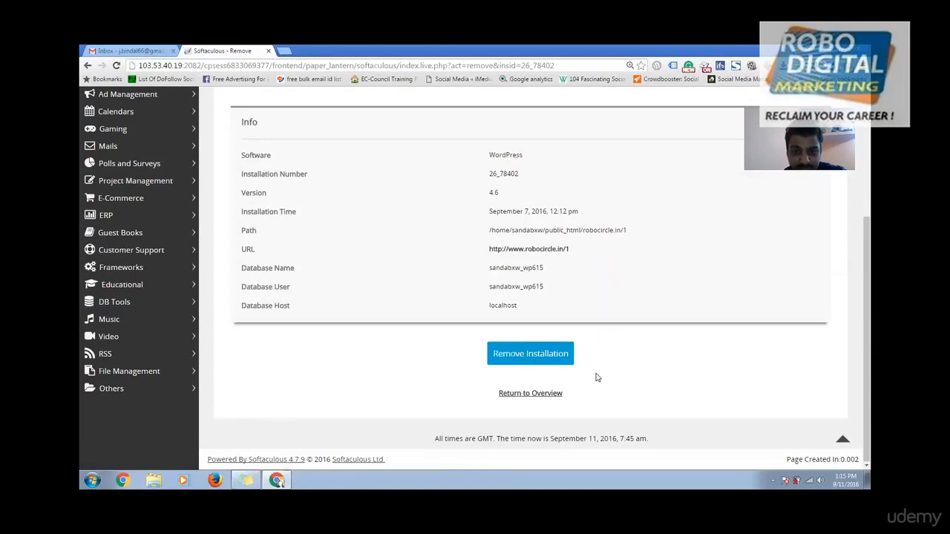
{"action": "scroll", "coordinate": [597, 377], "scroll_direction": "up", "scroll_amount": 1}
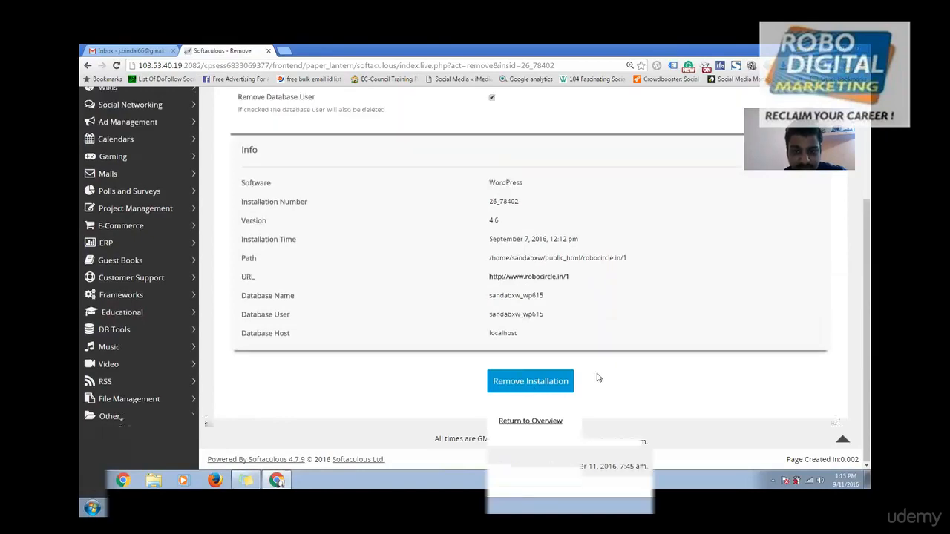
{"action": "scroll", "coordinate": [597, 378], "scroll_direction": "down", "scroll_amount": 1}
{"action": "left_click", "coordinate": [522, 355]}
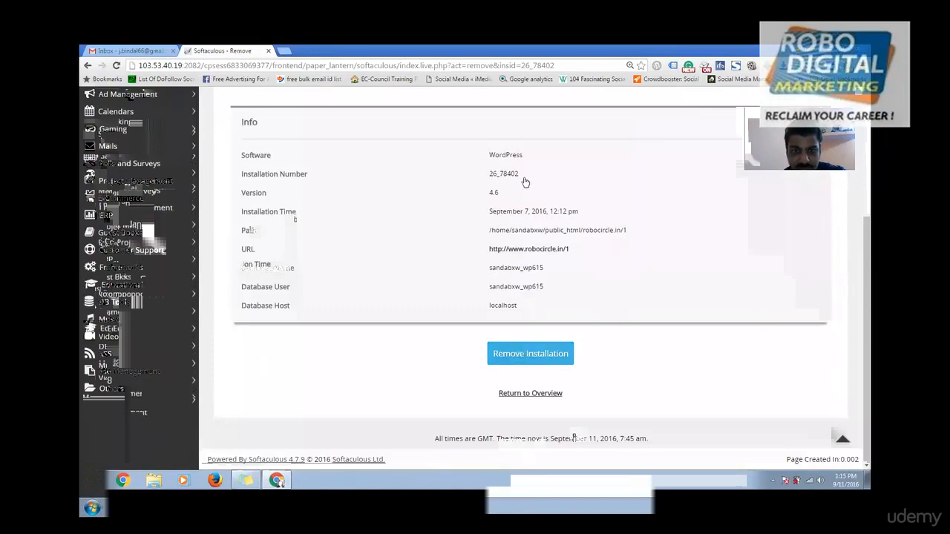
{"action": "left_click", "coordinate": [513, 134]}
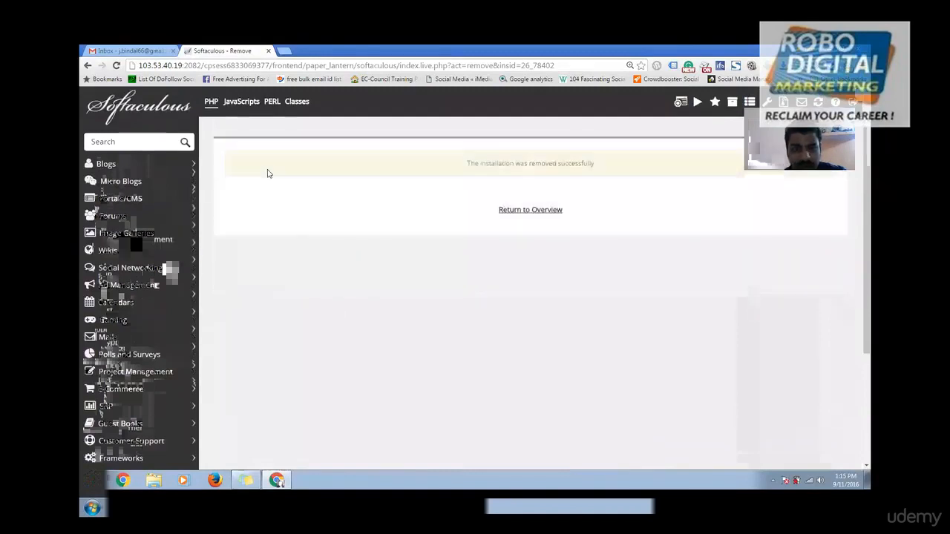
{"action": "left_click", "coordinate": [534, 223]}
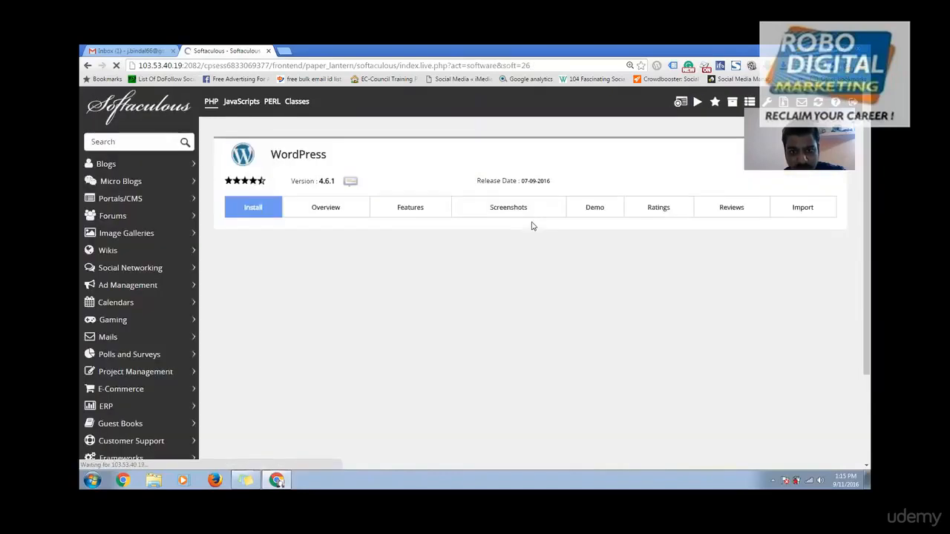
{"action": "scroll", "coordinate": [523, 312], "scroll_direction": "down", "scroll_amount": 7}
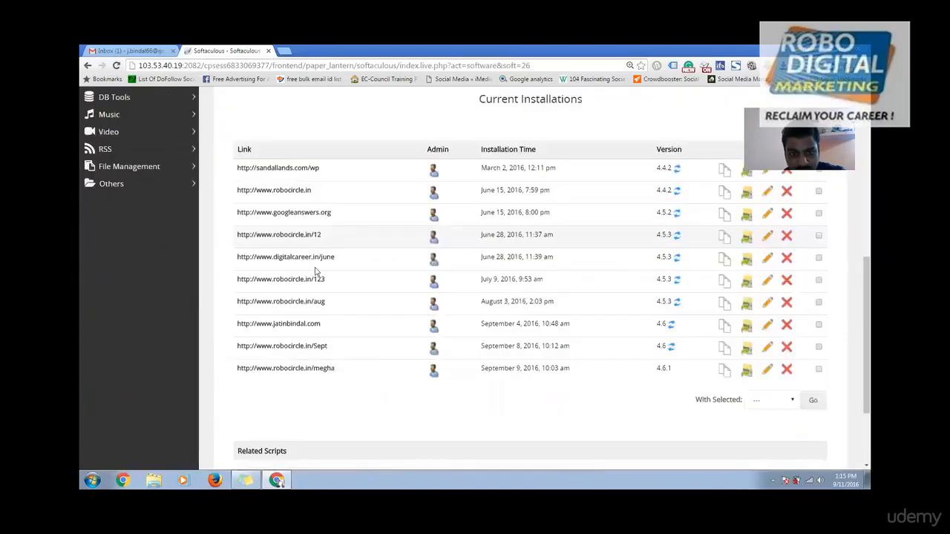
{"action": "scroll", "coordinate": [323, 383], "scroll_direction": "up", "scroll_amount": 10}
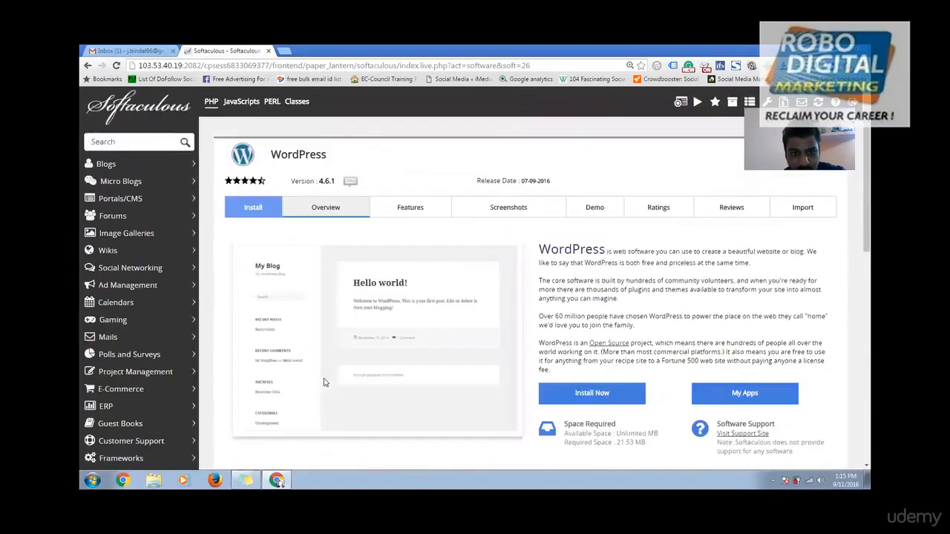
Step: Load robocircle.in/blog in a new Chrome tab
{"action": "left_click", "coordinate": [591, 397]}
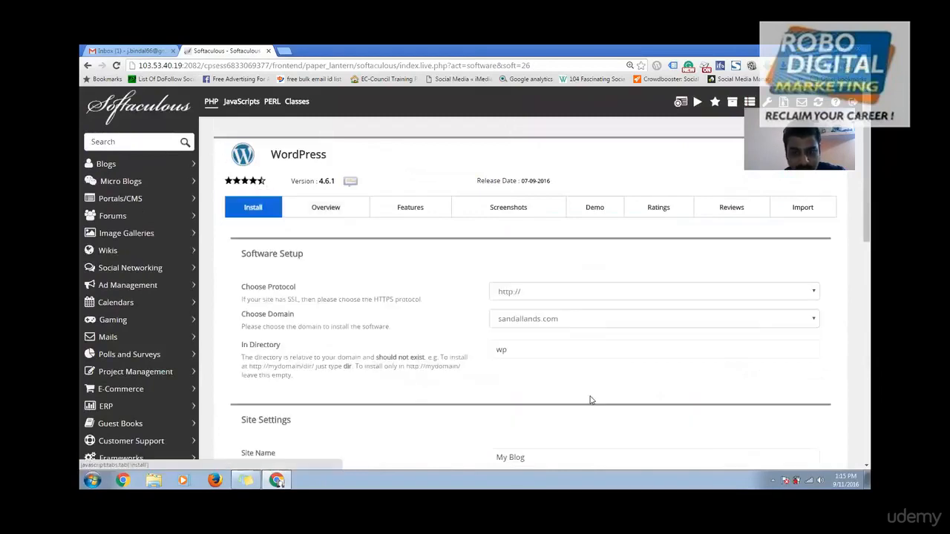
{"action": "left_click", "coordinate": [284, 51]}
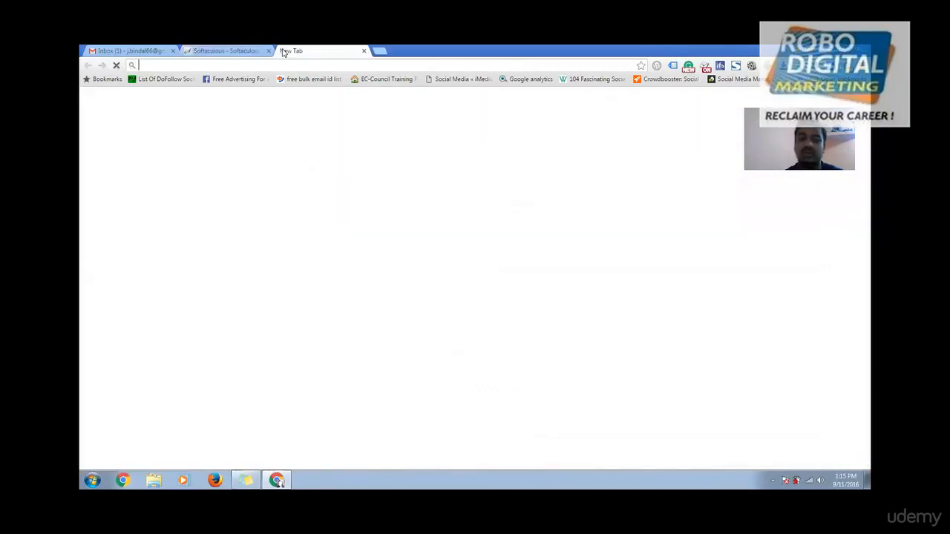
{"action": "type", "text": "robocircle.in/12/wp"}
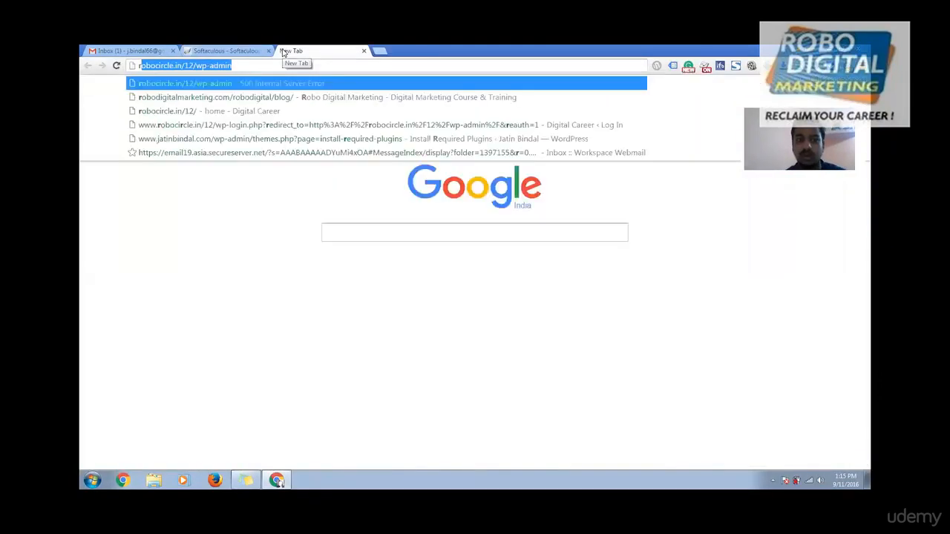
{"action": "key", "text": "BackSpace"}
{"action": "key", "text": "BackSpace"}
{"action": "key", "text": "BackSpace"}
{"action": "key", "text": "BackSpace"}
{"action": "key", "text": "BackSpace"}
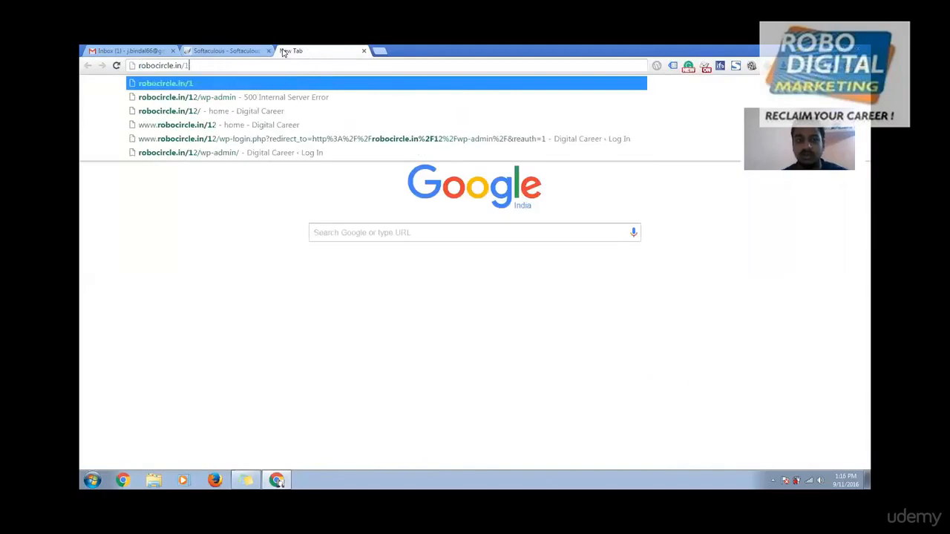
{"action": "type", "text": "blog"}
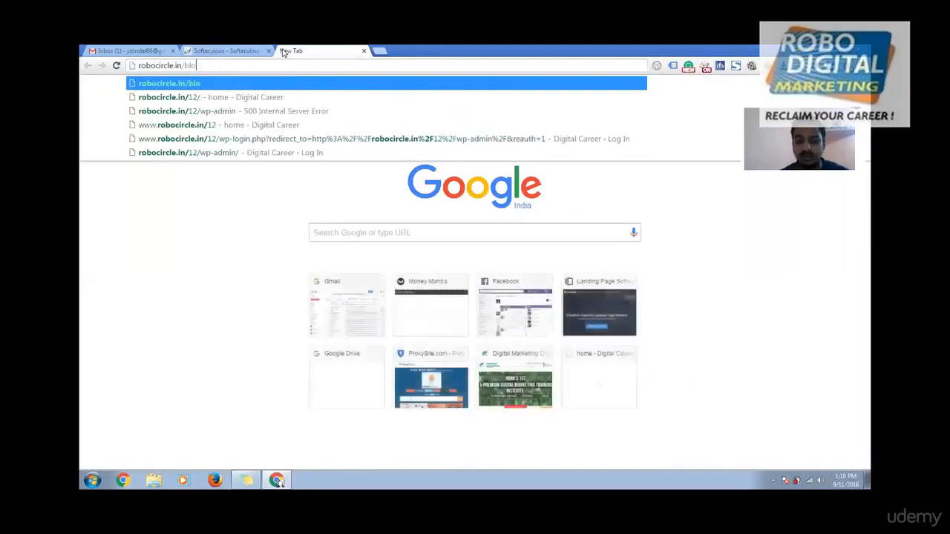
{"action": "key", "text": "Return"}
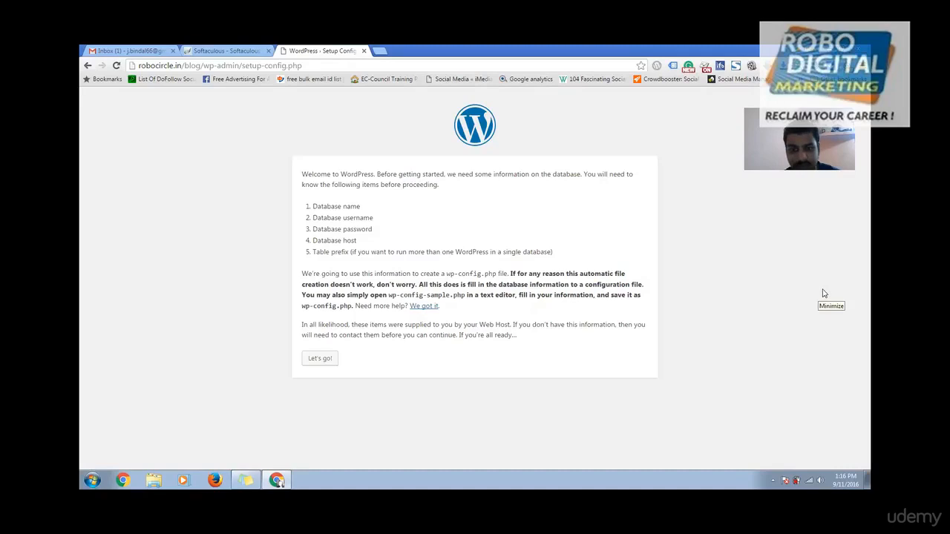
Step: Continue past the WordPress welcome to the database form and trim the URL to robocircle.in/blog/
{"action": "left_click", "coordinate": [322, 364]}
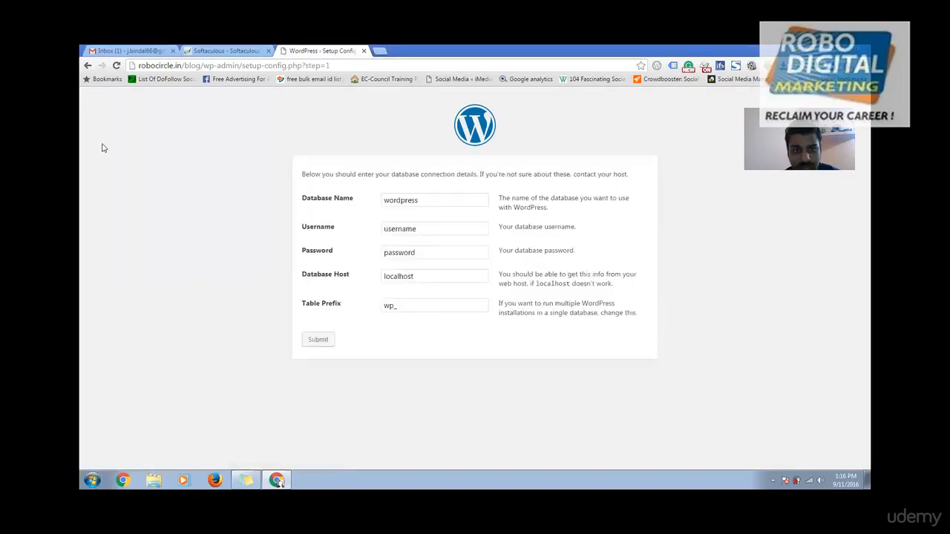
{"action": "left_click", "coordinate": [115, 66]}
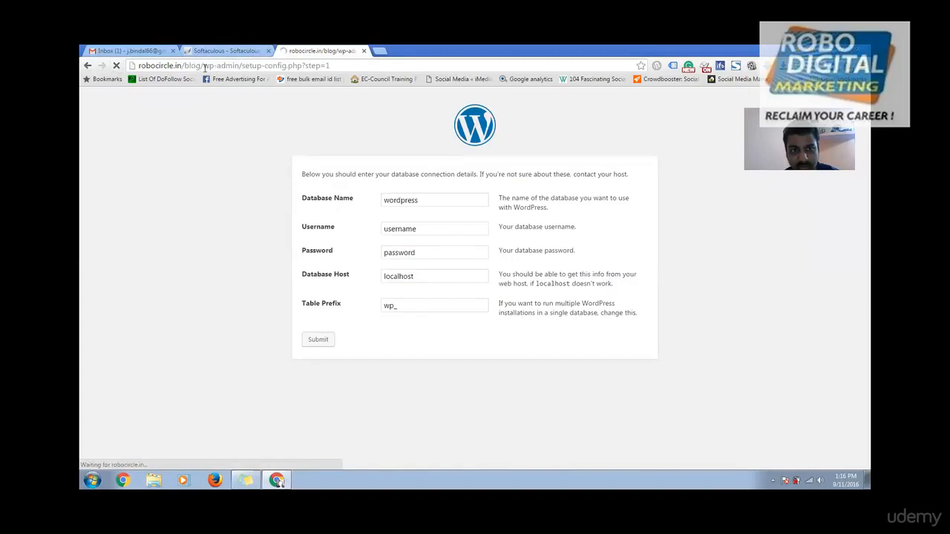
{"action": "left_click_drag", "start_coordinate": [203, 66], "coordinate": [452, 73]}
{"action": "key", "text": "BackSpace"}
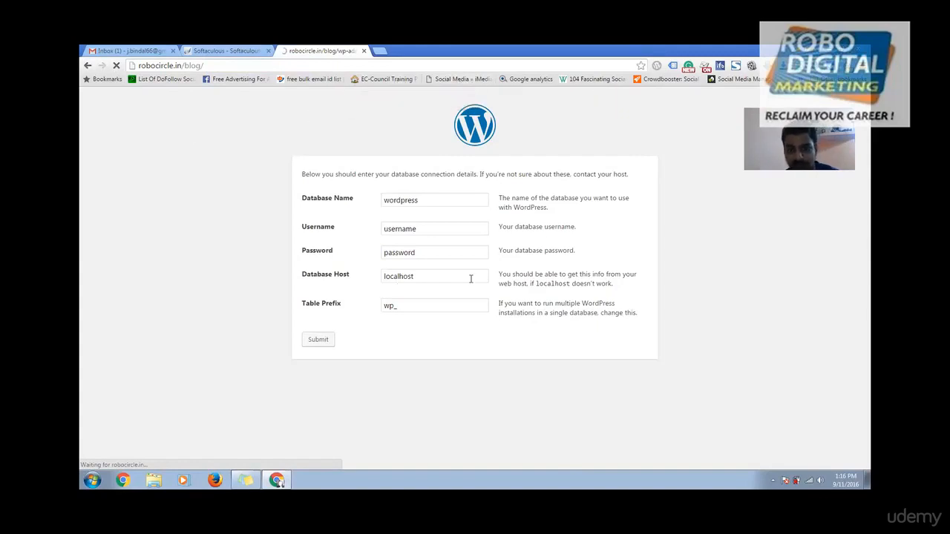
Step: Step back through the tab's history to the blank new tab page
{"action": "mouse_move", "coordinate": [278, 482]}
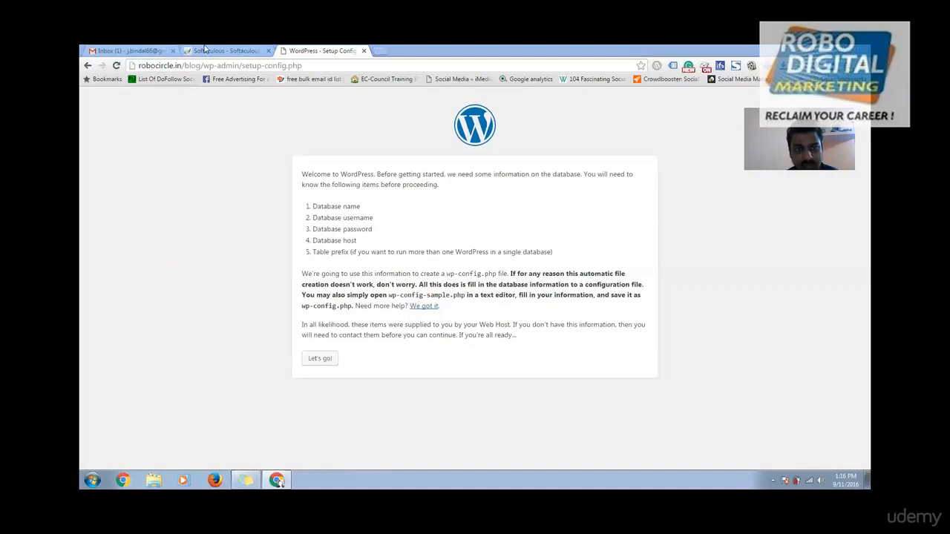
{"action": "left_click", "coordinate": [88, 67]}
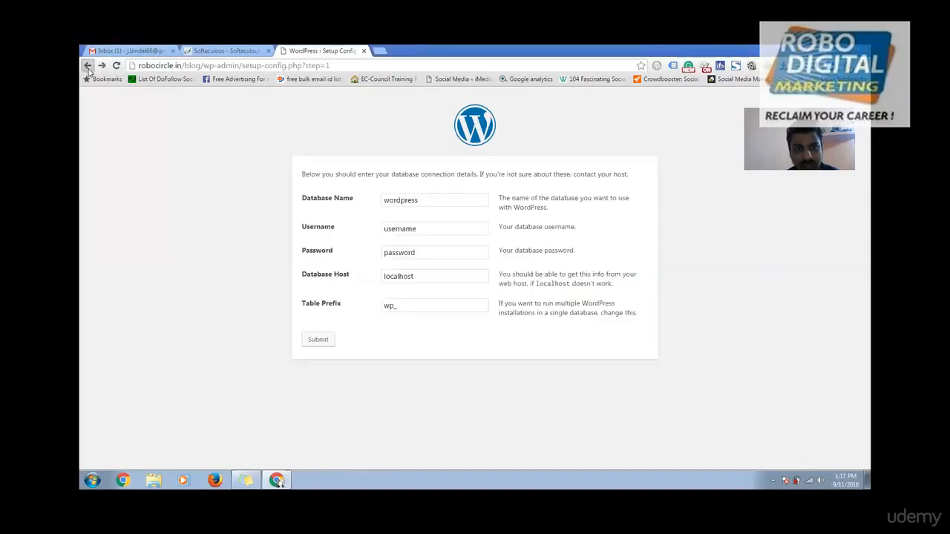
{"action": "left_click", "coordinate": [88, 67]}
{"action": "left_click", "coordinate": [87, 67]}
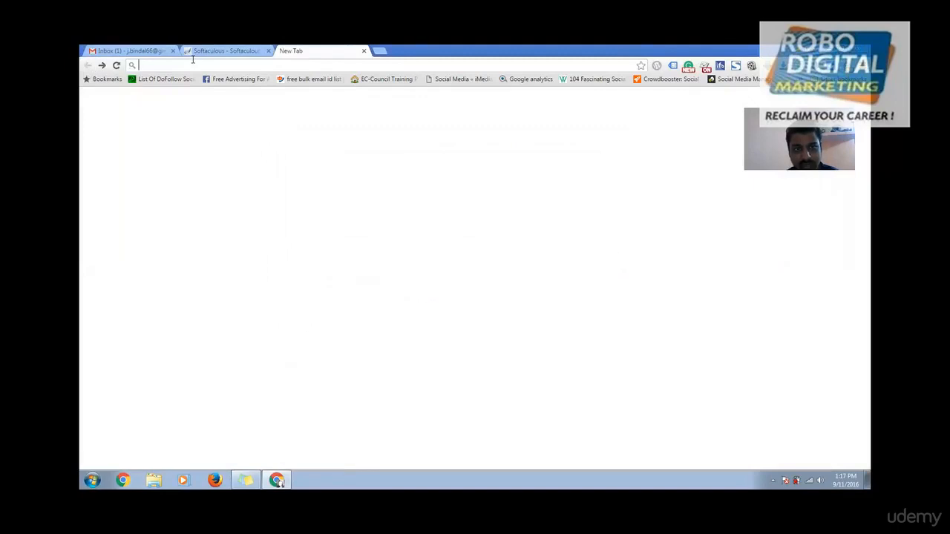
Step: Load robocircle.in/12/wp-admin, which returns a 500 Internal Server Error
{"action": "type", "text": "robocircle.in/12/wp-admin"}
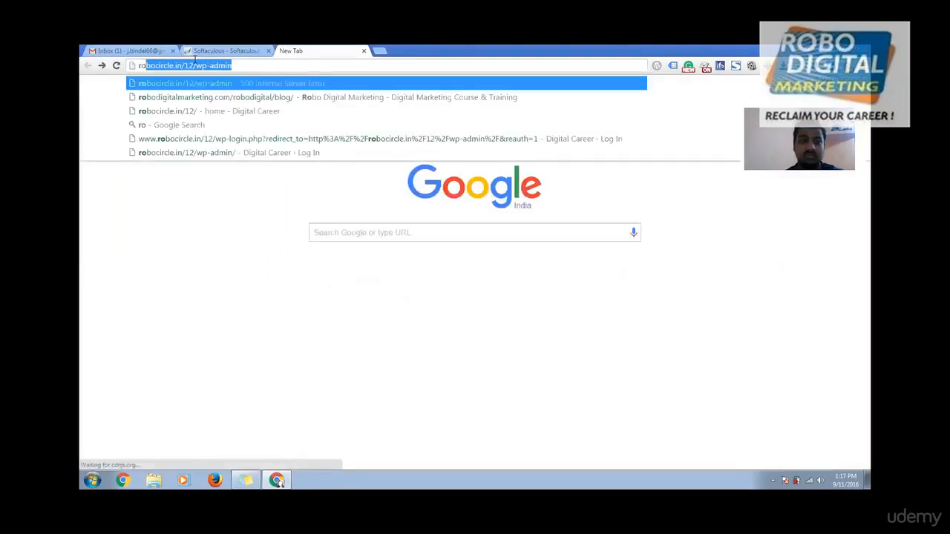
{"action": "key", "text": "Right"}
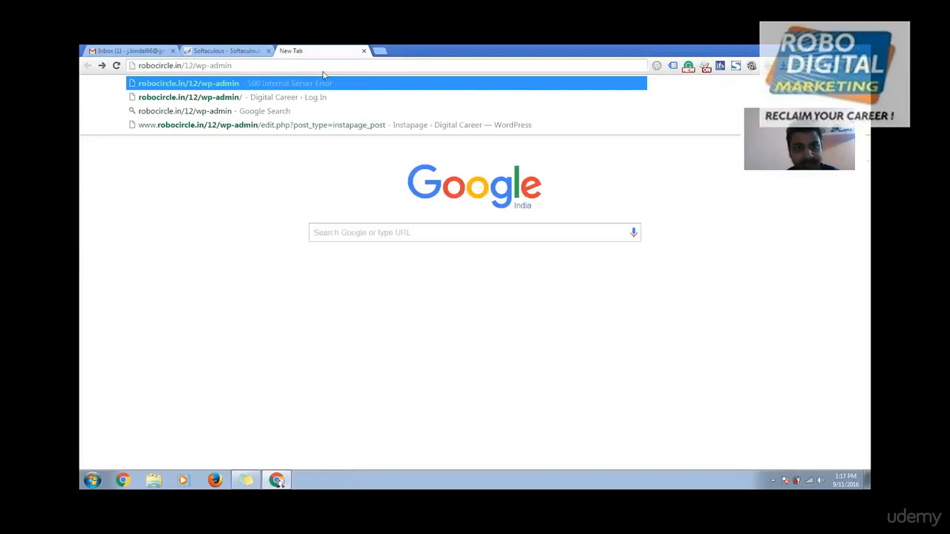
{"action": "key", "text": "Return"}
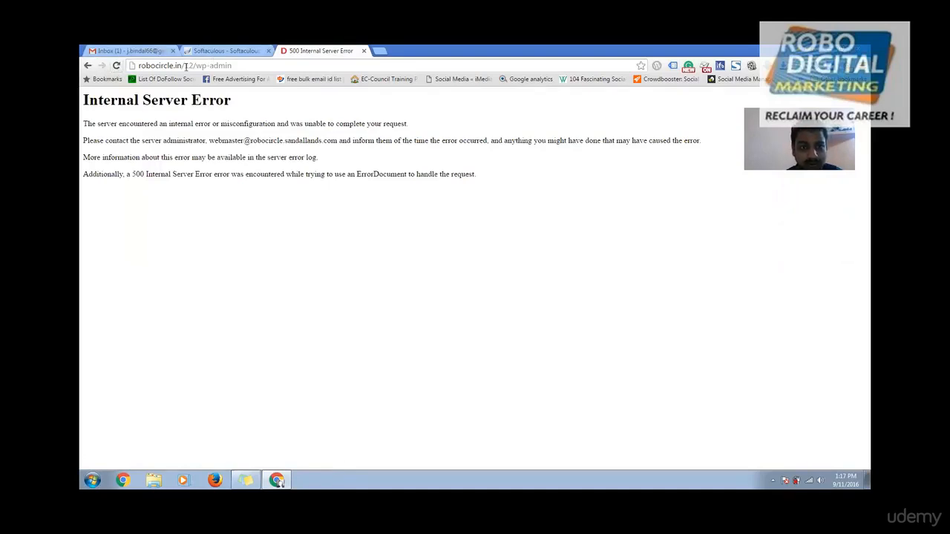
Step: Change the address to robocircle.in/blog and start loading it
{"action": "key", "text": "shift+End"}
{"action": "type", "text": "blog"}
{"action": "key", "text": "Return"}
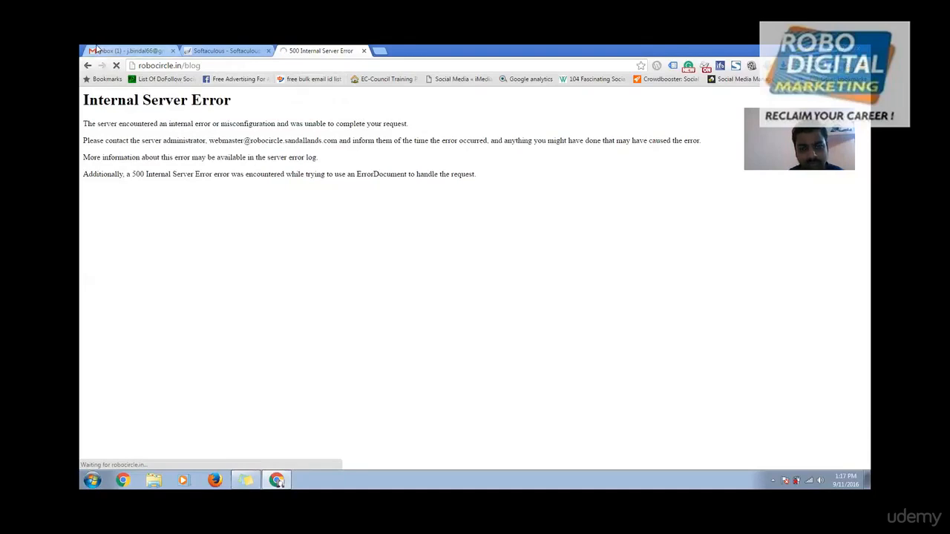
Step: In the Softaculous WordPress form for robocircle.in, set the install directory to 123
{"action": "left_click", "coordinate": [130, 55]}
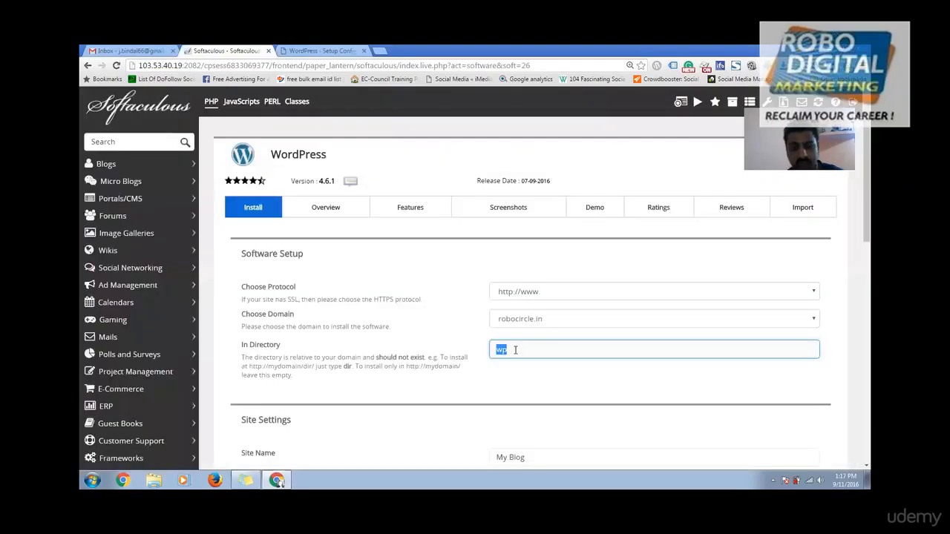
{"action": "type", "text": "123"}
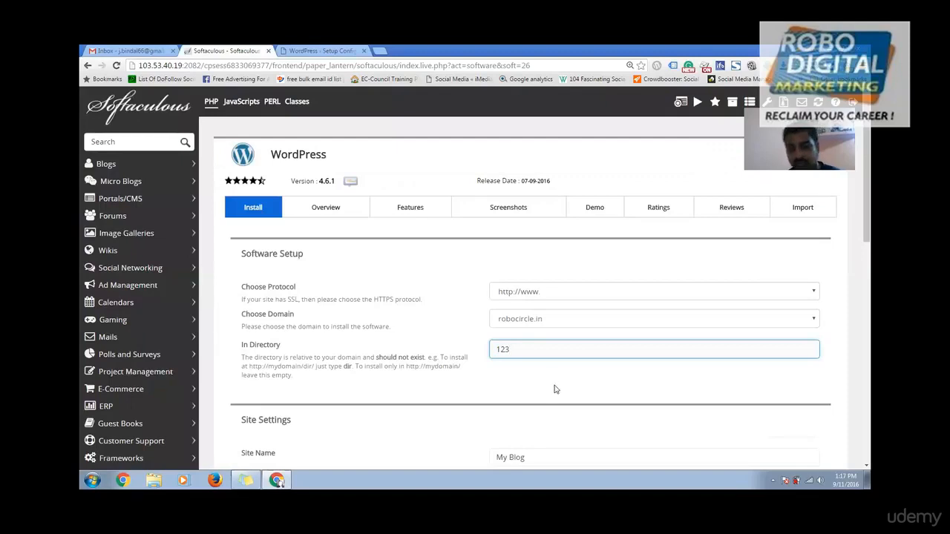
{"action": "scroll", "coordinate": [555, 393], "scroll_direction": "down", "scroll_amount": 2}
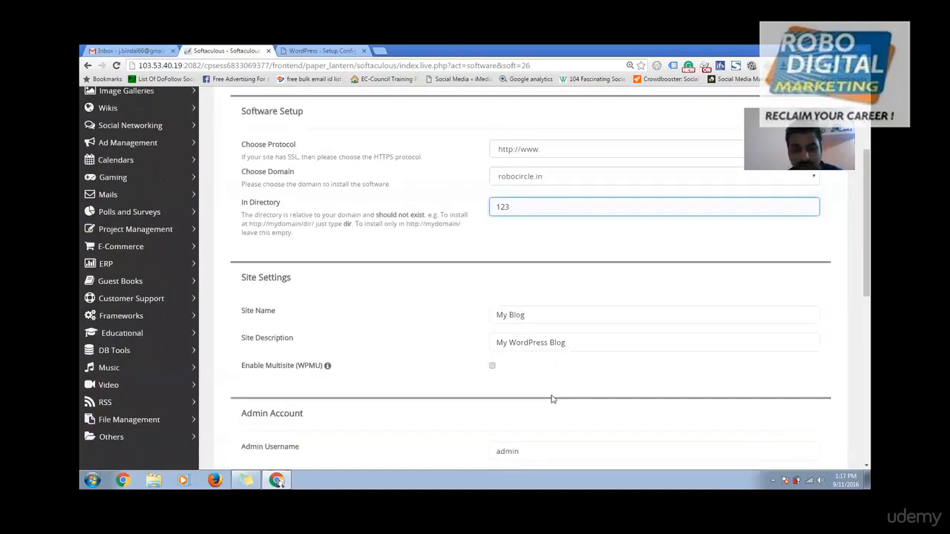
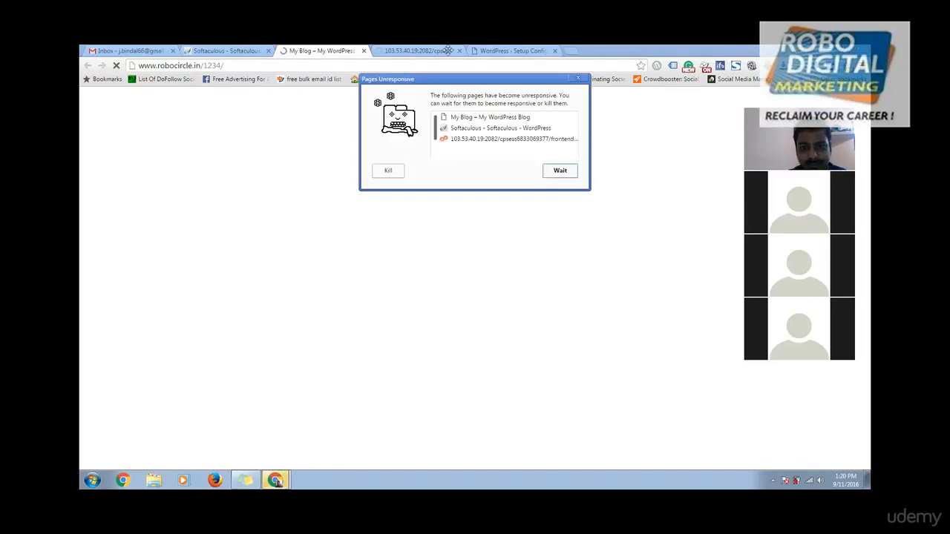
Step: Let the unresponsive blog page keep loading and return to the Softaculous install-success page
{"action": "left_click", "coordinate": [560, 173]}
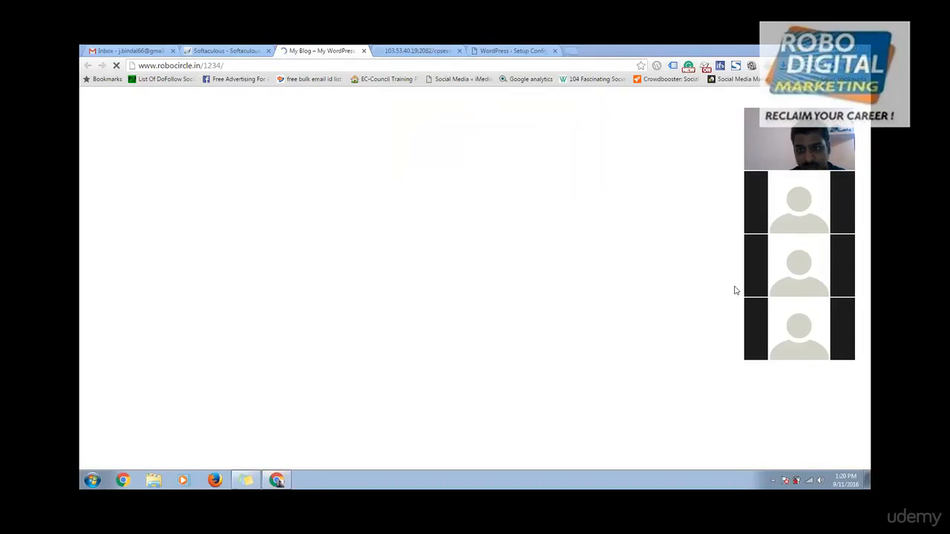
{"action": "left_click", "coordinate": [206, 52]}
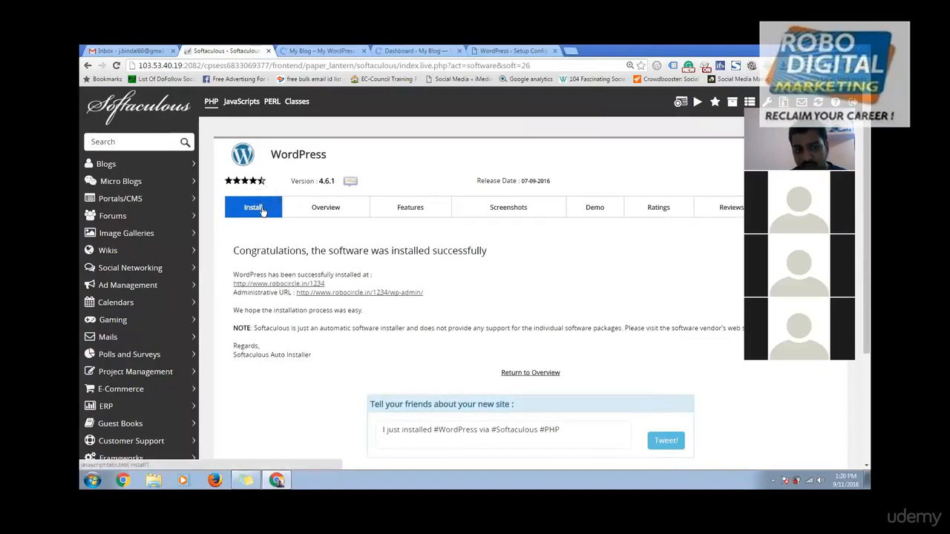
Step: Open a new WordPress install form from the Blogs category, prefilled with directory wp and site name My Blog
{"action": "left_click", "coordinate": [321, 213]}
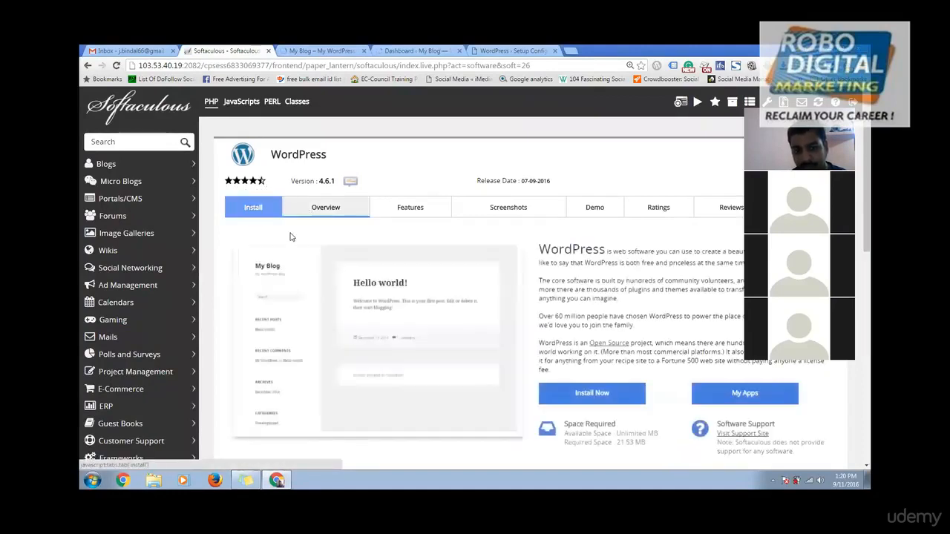
{"action": "left_click", "coordinate": [594, 393]}
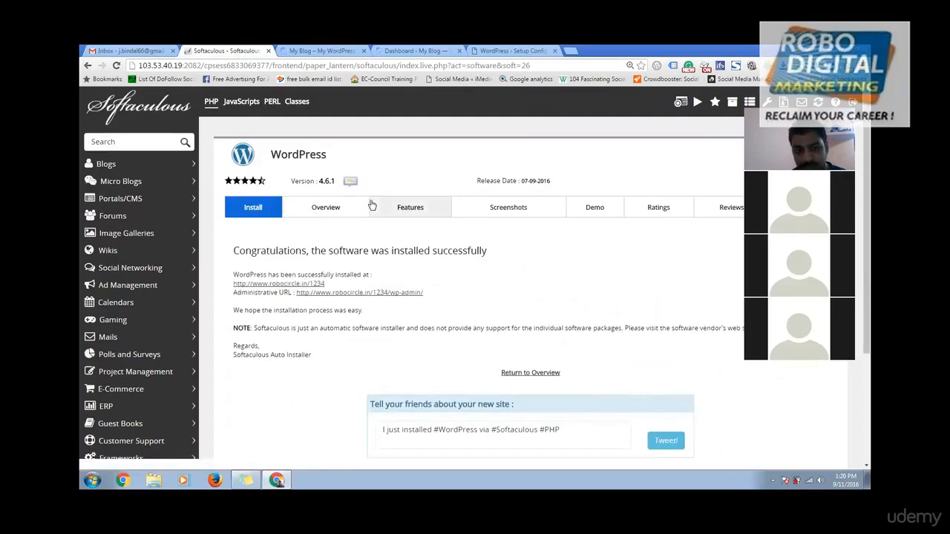
{"action": "left_click", "coordinate": [141, 163]}
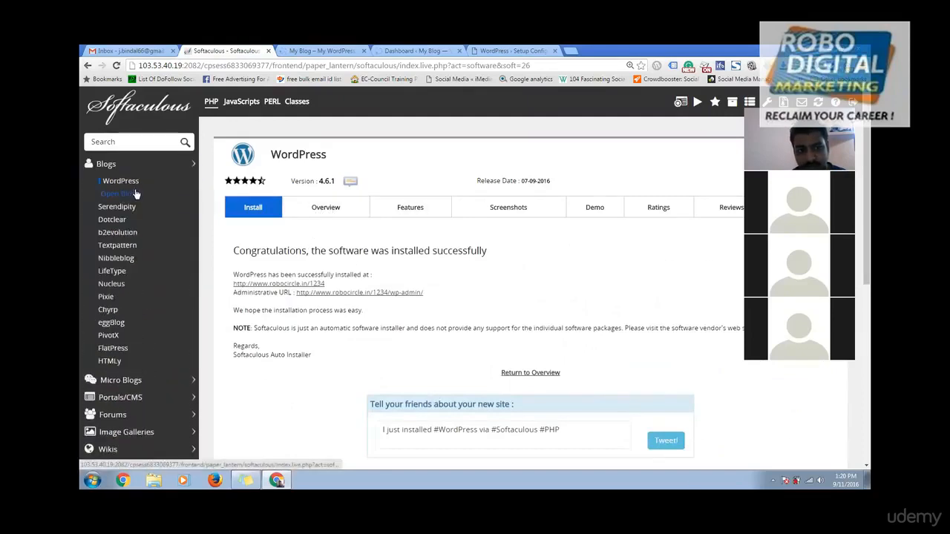
{"action": "left_click", "coordinate": [131, 182]}
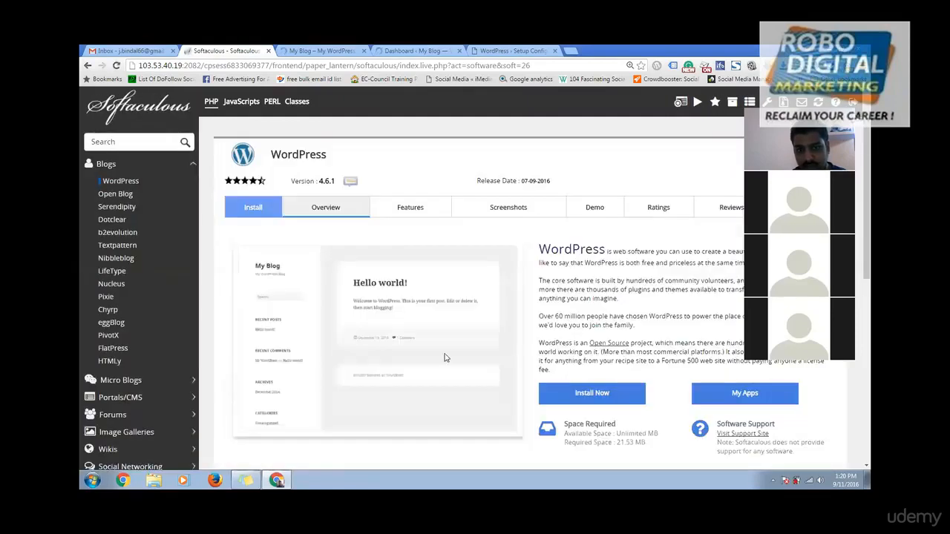
{"action": "left_click", "coordinate": [584, 395]}
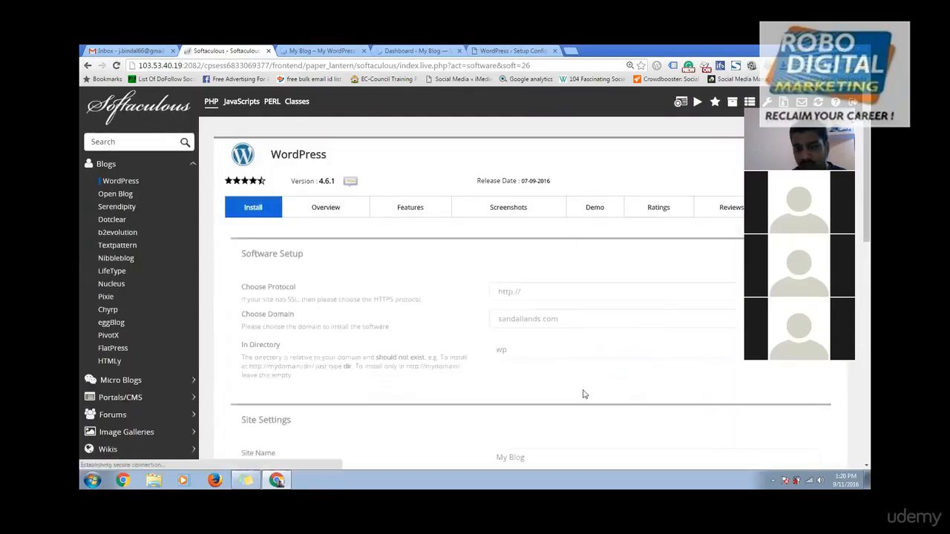
{"action": "scroll", "coordinate": [654, 225], "scroll_direction": "down", "scroll_amount": 2}
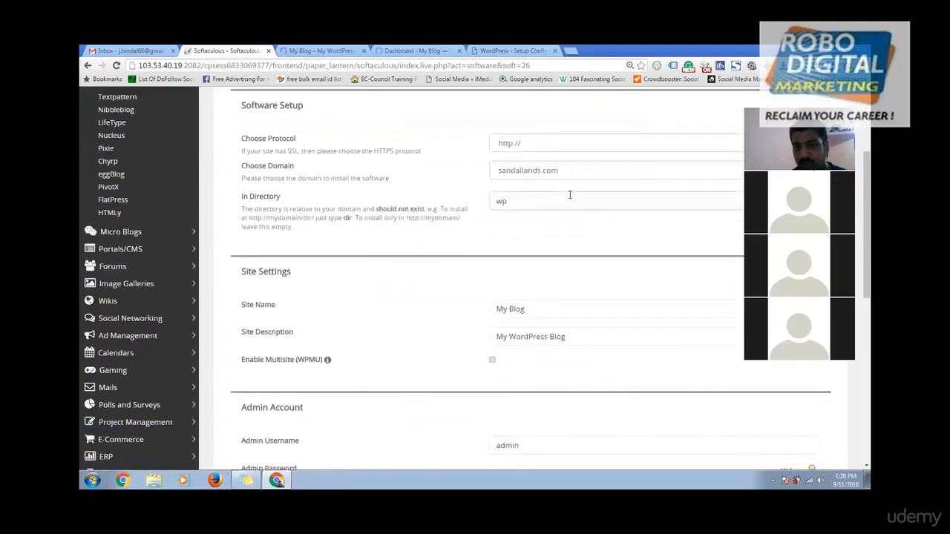
{"action": "left_click", "coordinate": [554, 144]}
{"action": "left_click", "coordinate": [549, 176]}
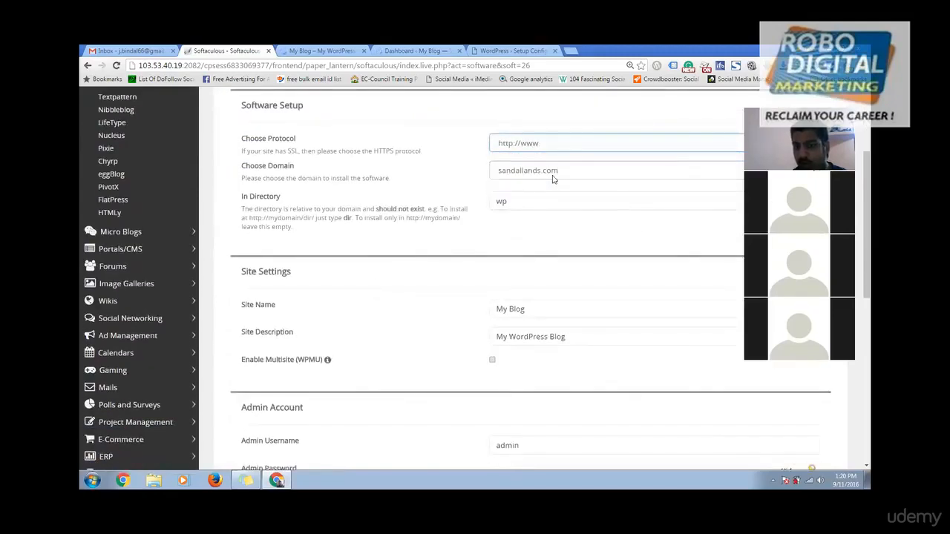
{"action": "left_click", "coordinate": [554, 175]}
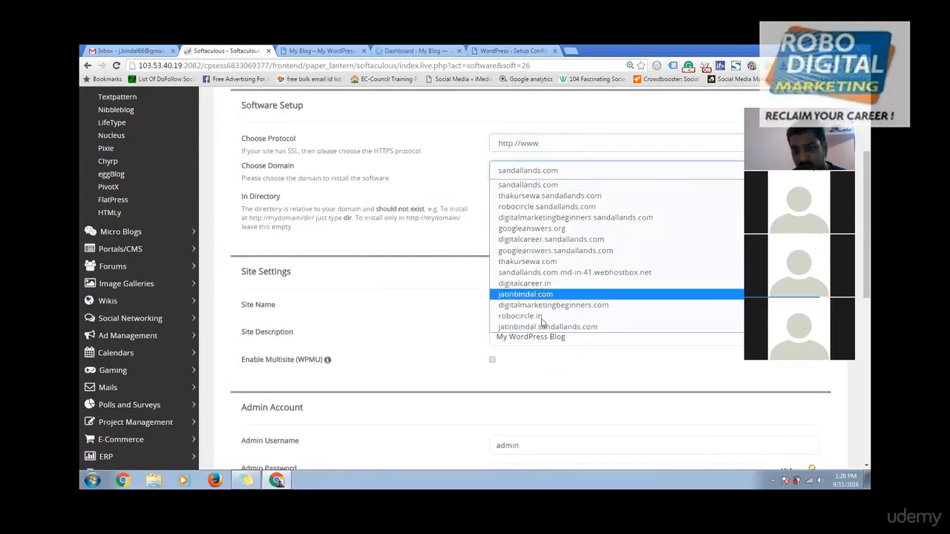
{"action": "left_click", "coordinate": [520, 317]}
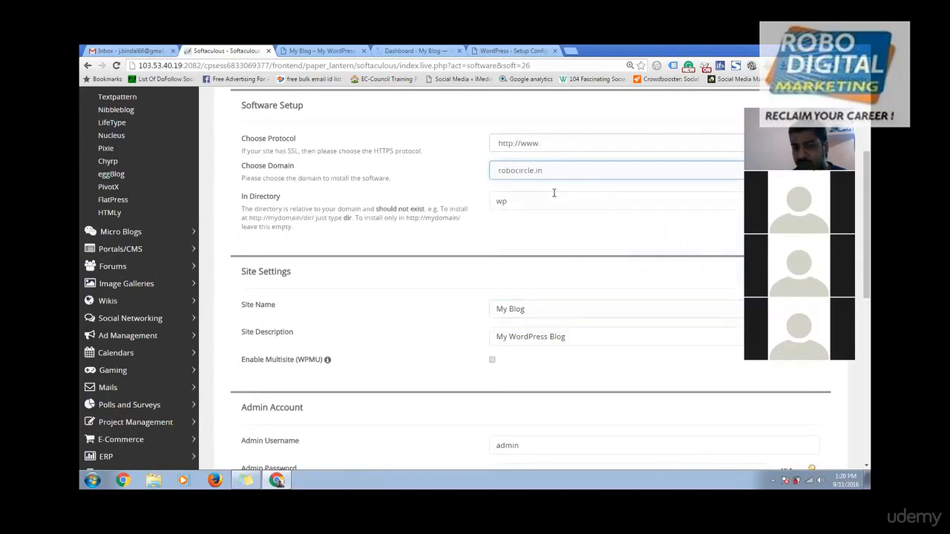
{"action": "left_click_drag", "start_coordinate": [521, 202], "coordinate": [397, 203]}
{"action": "key", "text": "BackSpace"}
{"action": "scroll", "coordinate": [496, 380], "scroll_direction": "down", "scroll_amount": 3}
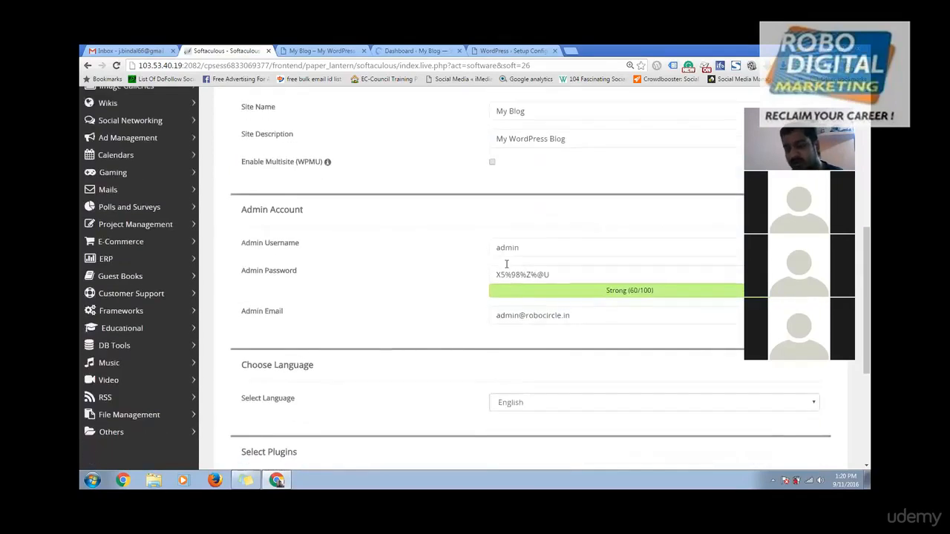
{"action": "scroll", "coordinate": [512, 290], "scroll_direction": "down", "scroll_amount": 3}
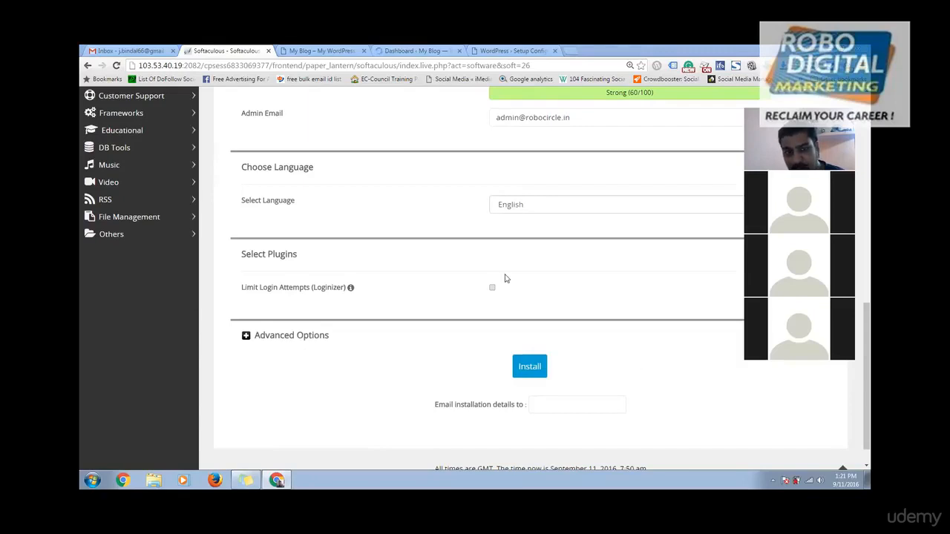
{"action": "scroll", "coordinate": [436, 224], "scroll_direction": "up", "scroll_amount": 5}
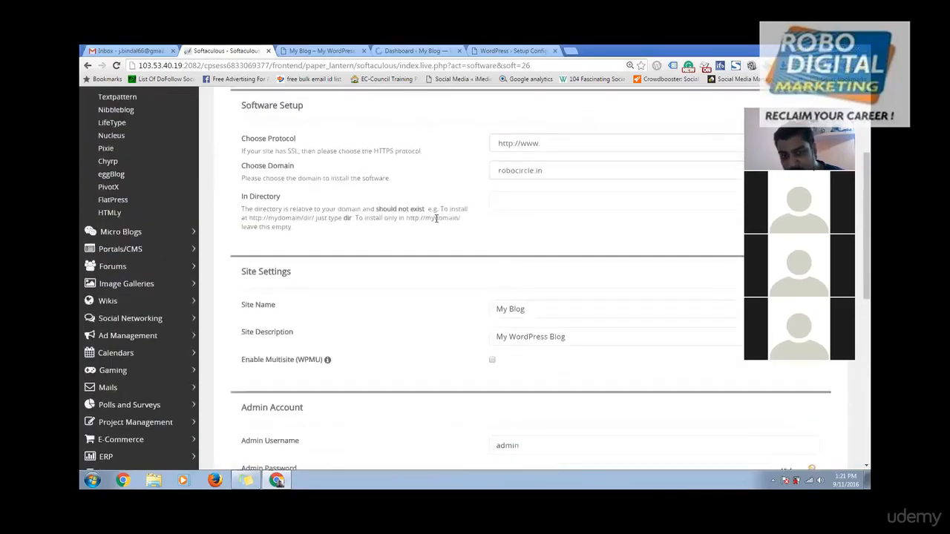
{"action": "left_click_drag", "start_coordinate": [236, 163], "coordinate": [300, 178]}
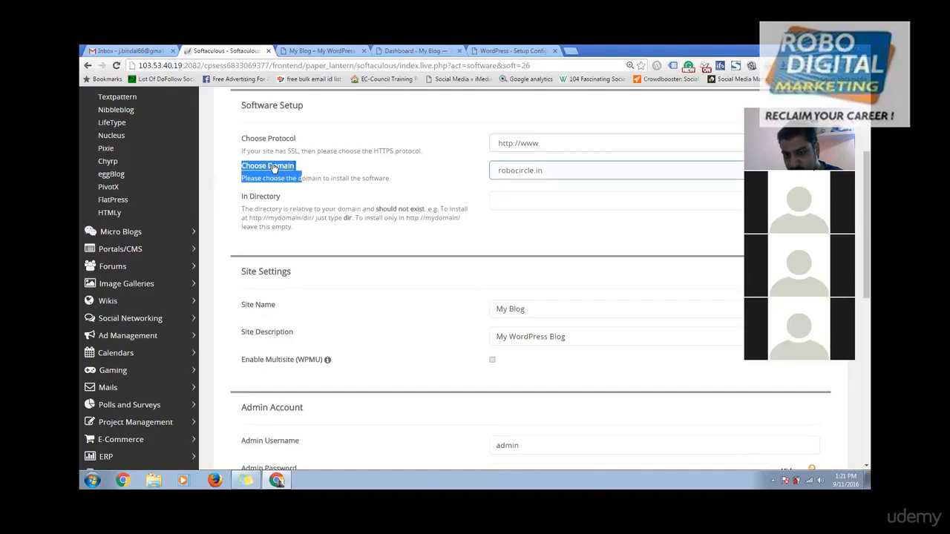
{"action": "left_click", "coordinate": [535, 145]}
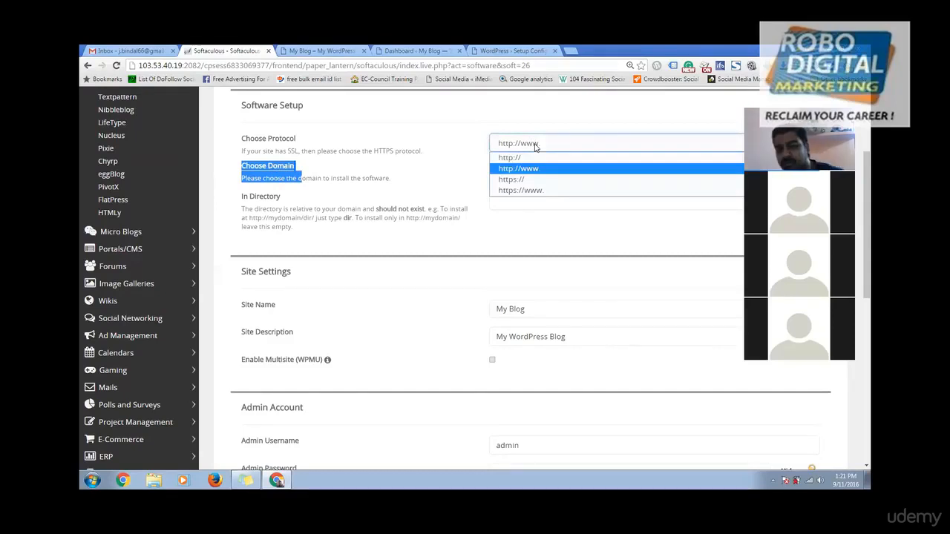
{"action": "left_click", "coordinate": [544, 170]}
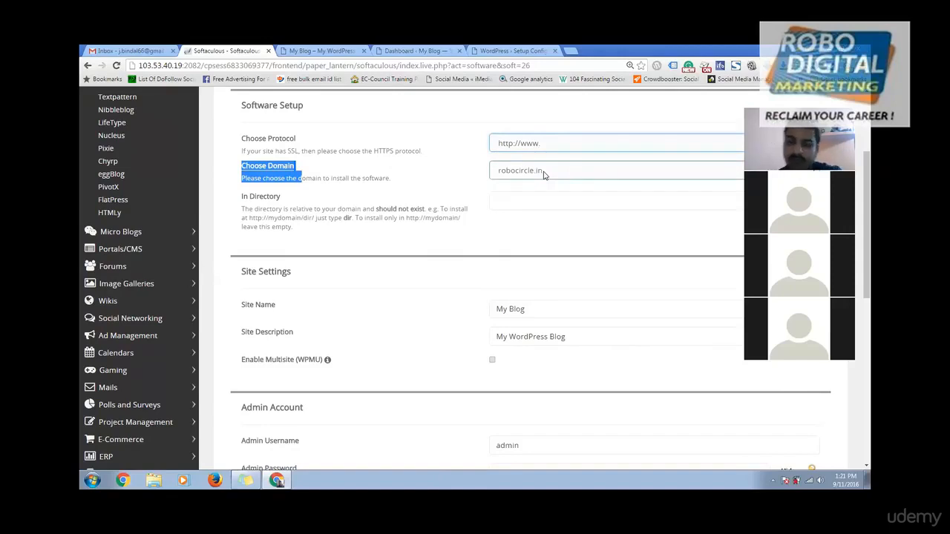
{"action": "left_click", "coordinate": [530, 144]}
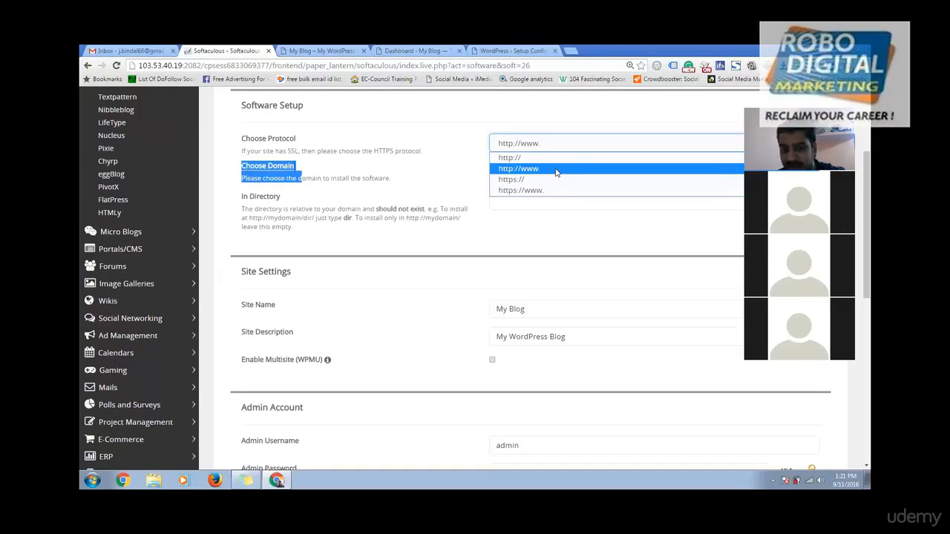
{"action": "left_click", "coordinate": [556, 169]}
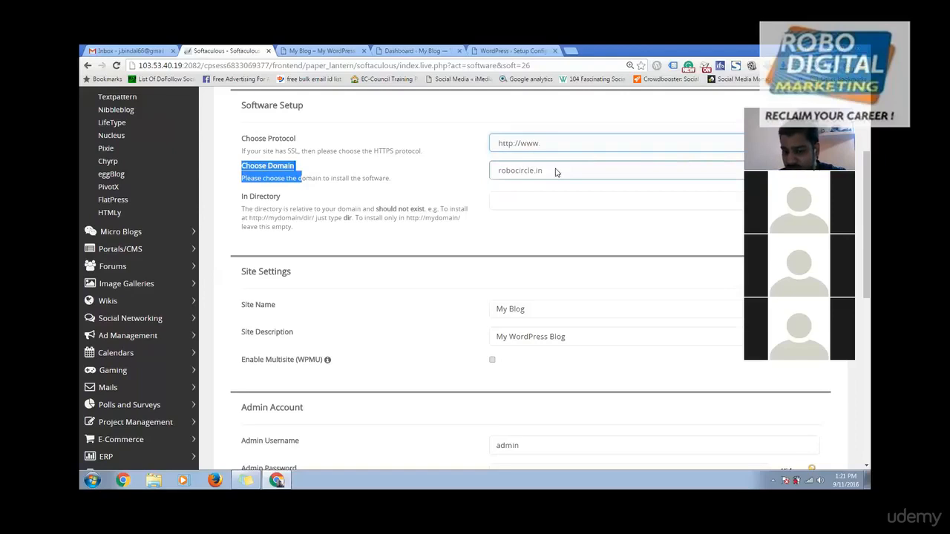
Step: Keep robocircle.in as the install domain, then switch to the My Blog front page at robocircle.in/1234
{"action": "left_click", "coordinate": [531, 170]}
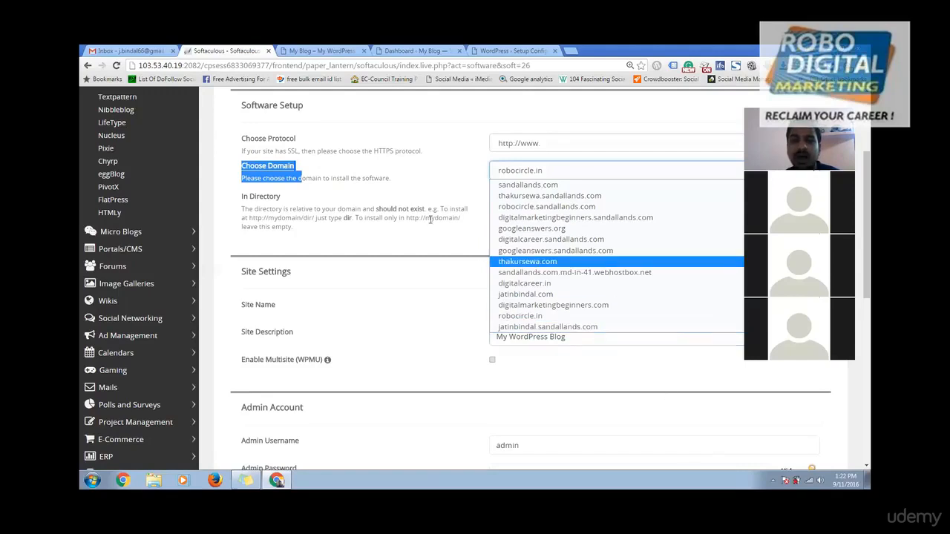
{"action": "left_click", "coordinate": [409, 213]}
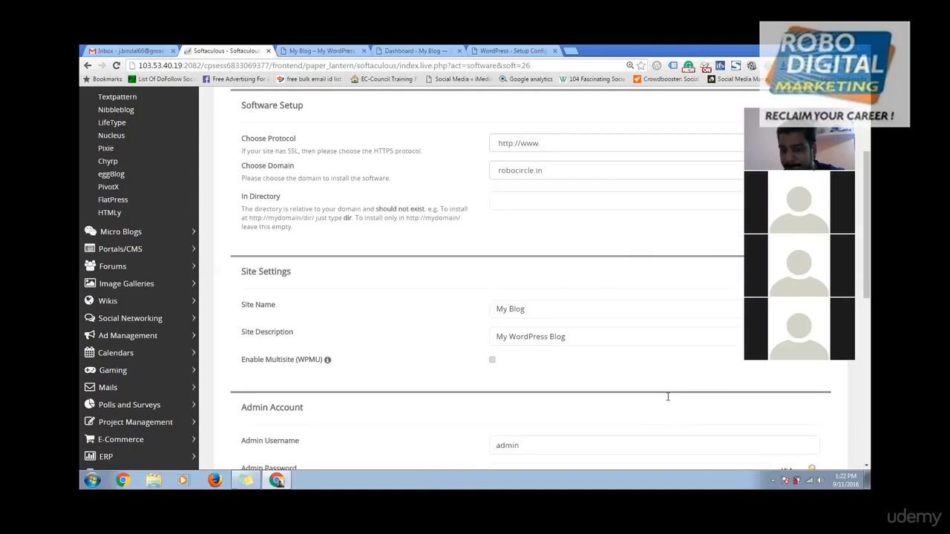
{"action": "left_click", "coordinate": [320, 50]}
Step: Reload the robocircle.in/1234 front page, check the admin Dashboard, then return to the blog page
{"action": "left_click", "coordinate": [116, 65]}
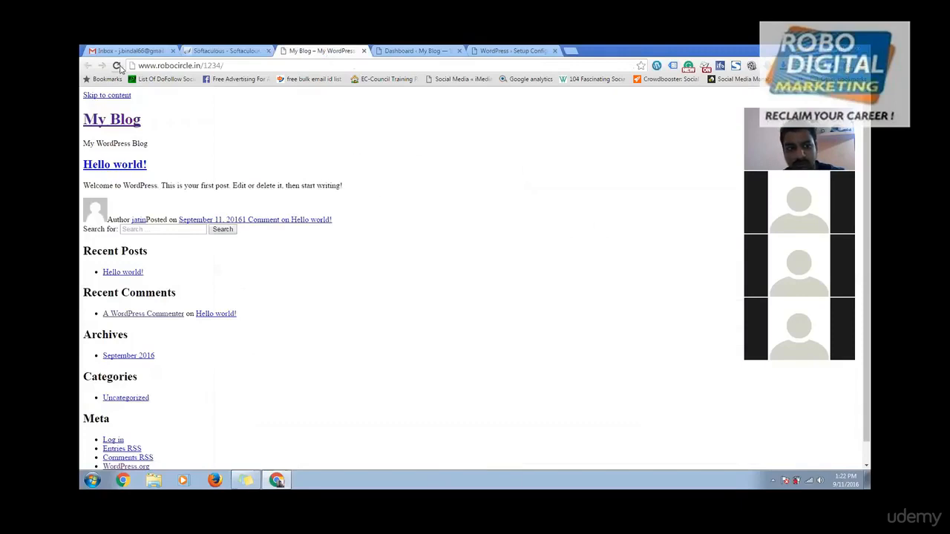
{"action": "left_click", "coordinate": [382, 50]}
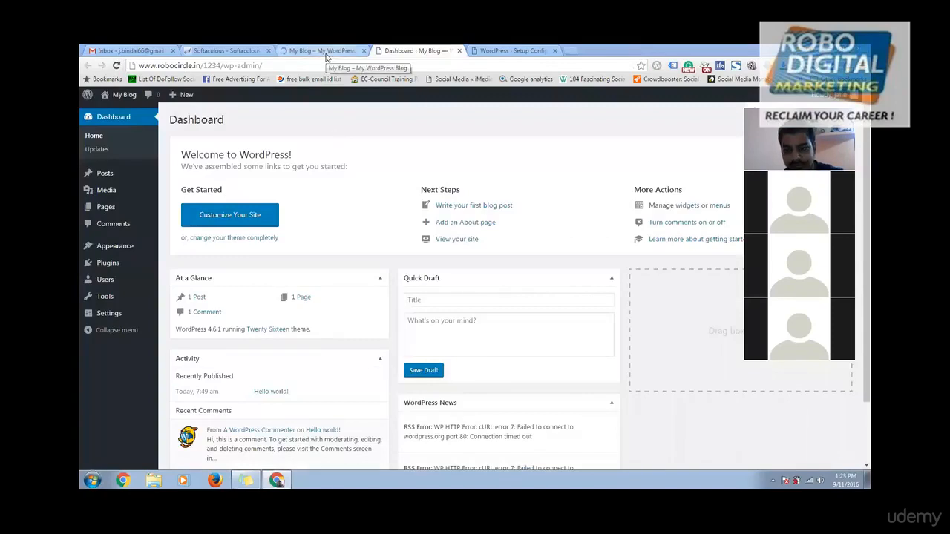
{"action": "left_click", "coordinate": [323, 52]}
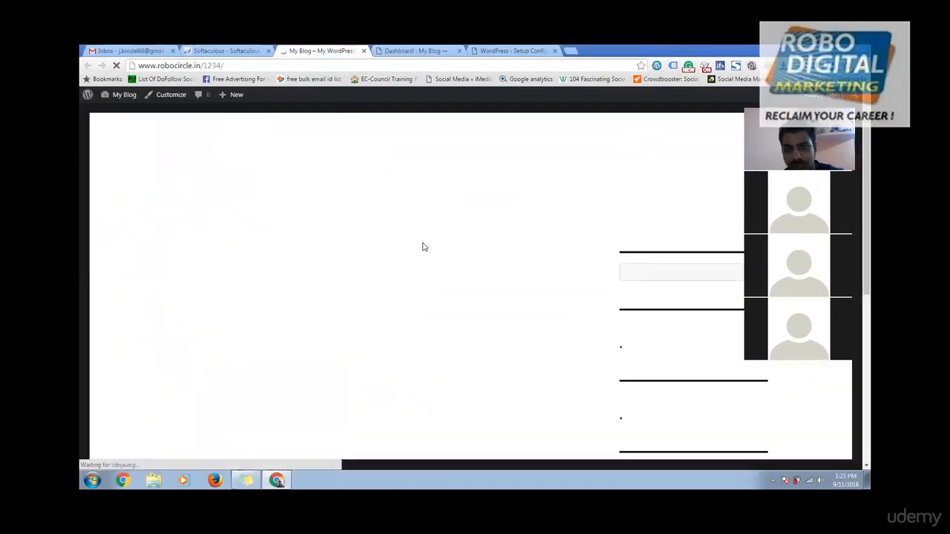